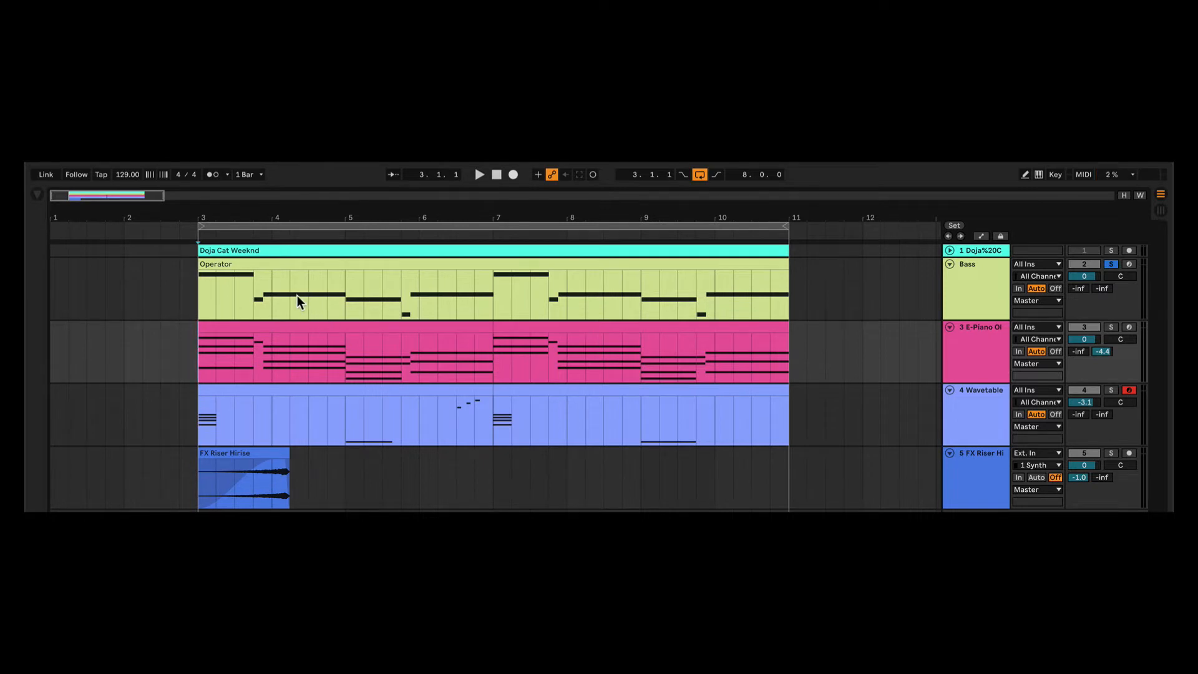
- Display the Bass clip's accidentals as flats (D♭) in its piano roll and play the bassline
click(254, 263)
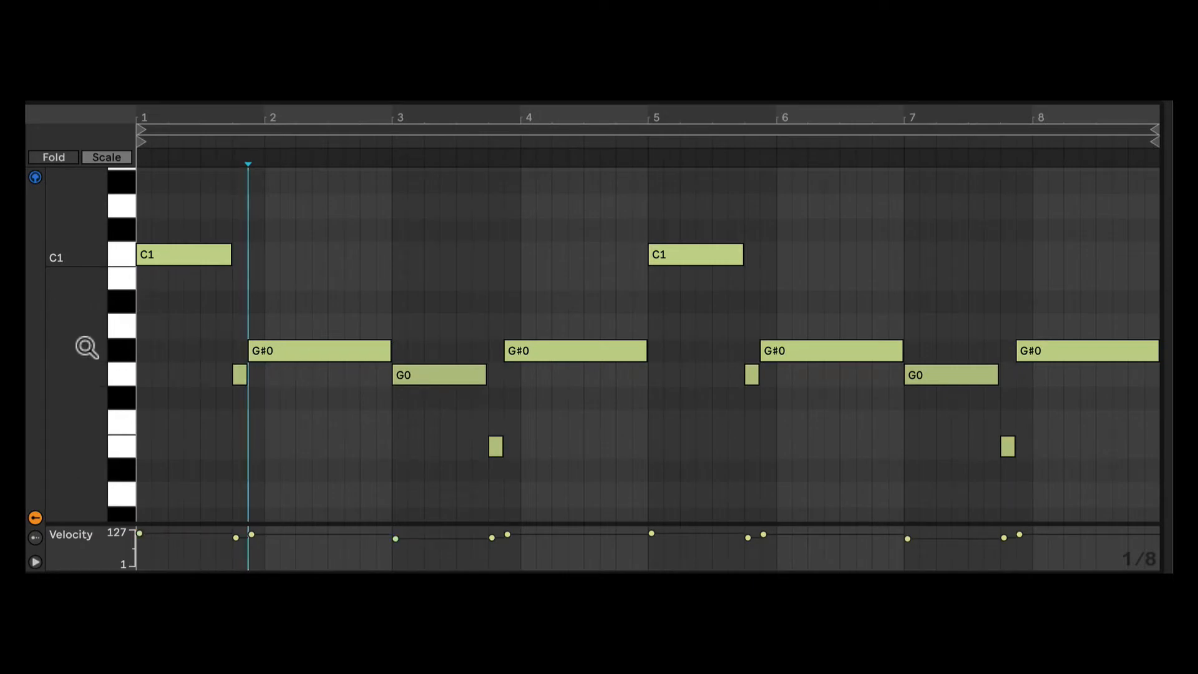
right_click(114, 350)
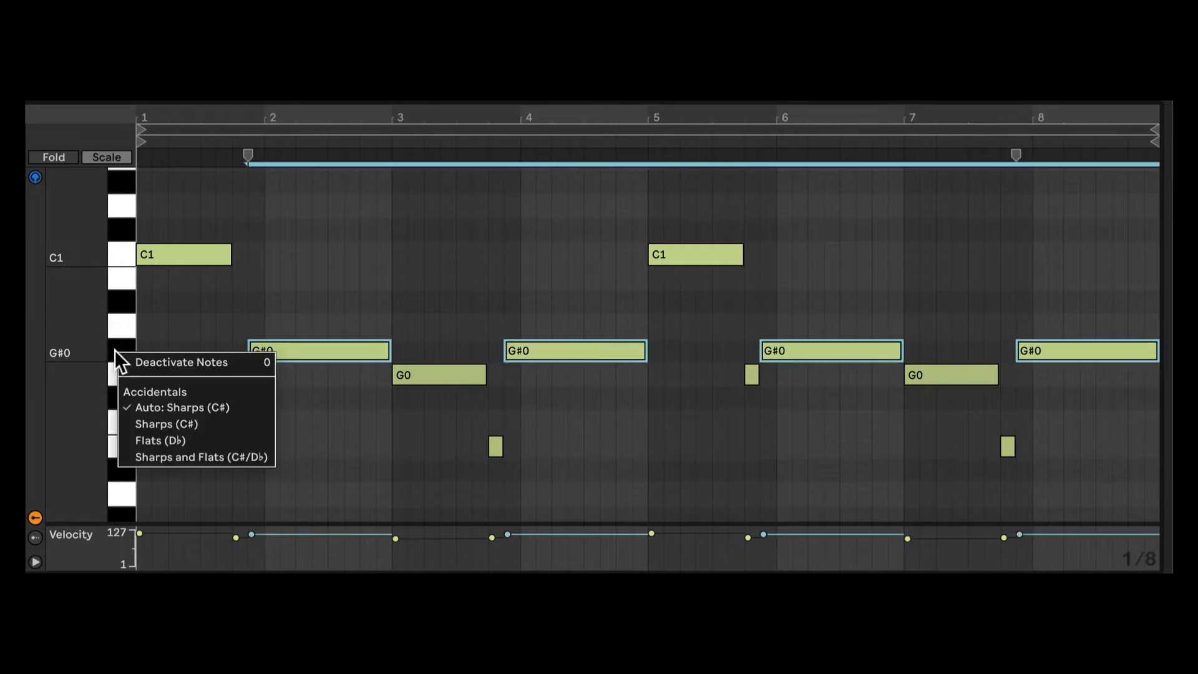
click(181, 437)
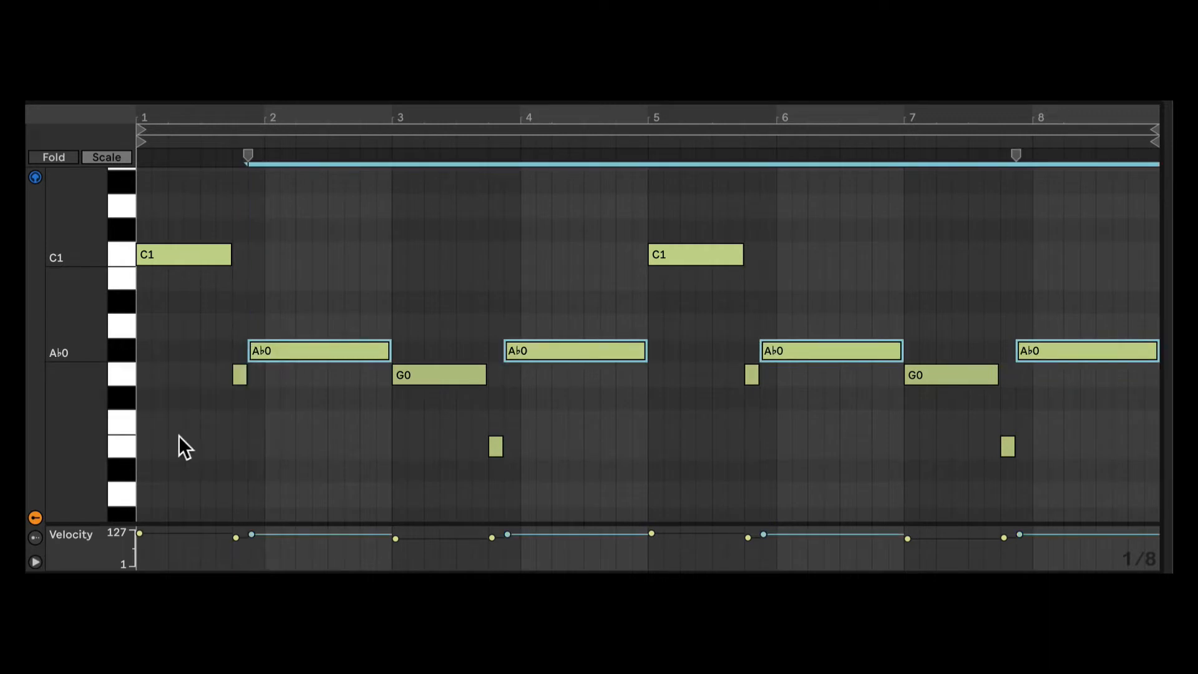
key(space)
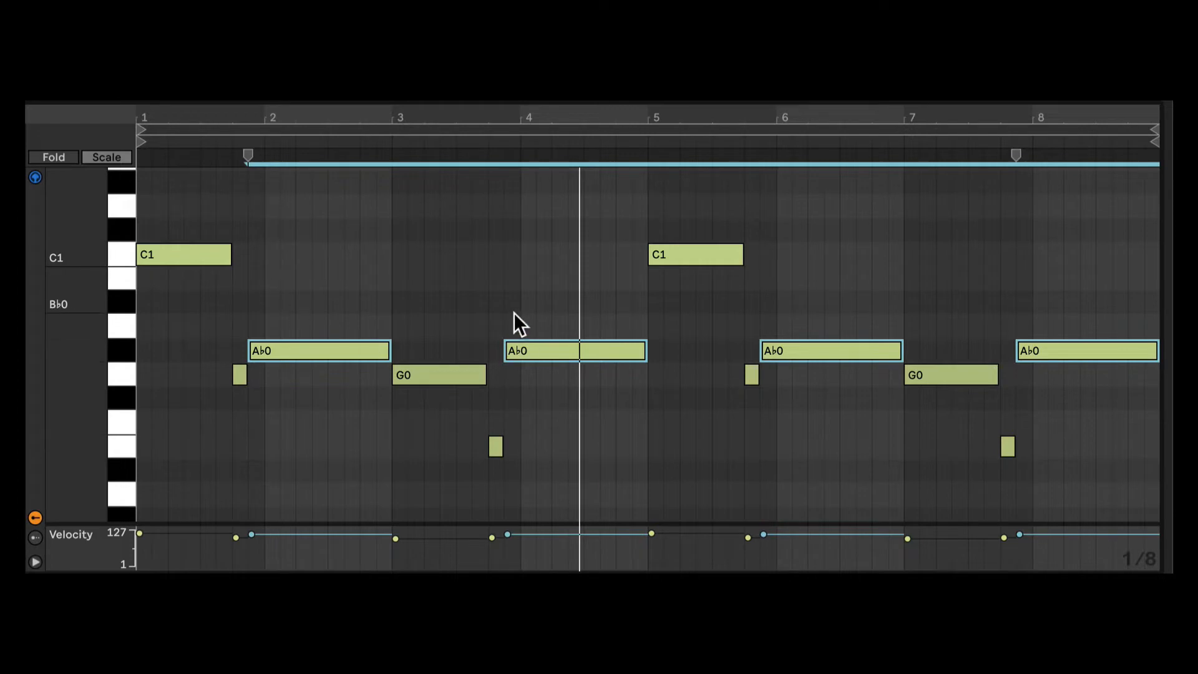
- Inspect the first C1 note's pitch-bend curve and Operator's pitch envelope, global, oscillator B and filter settings
click(179, 256)
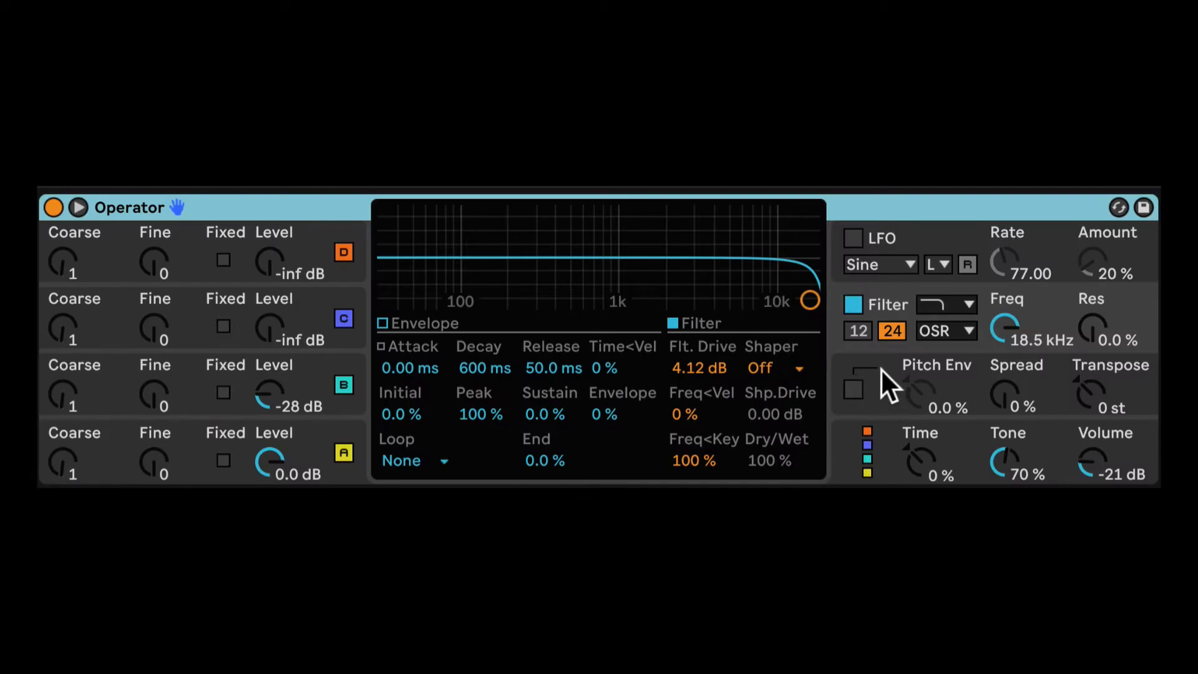
click(882, 368)
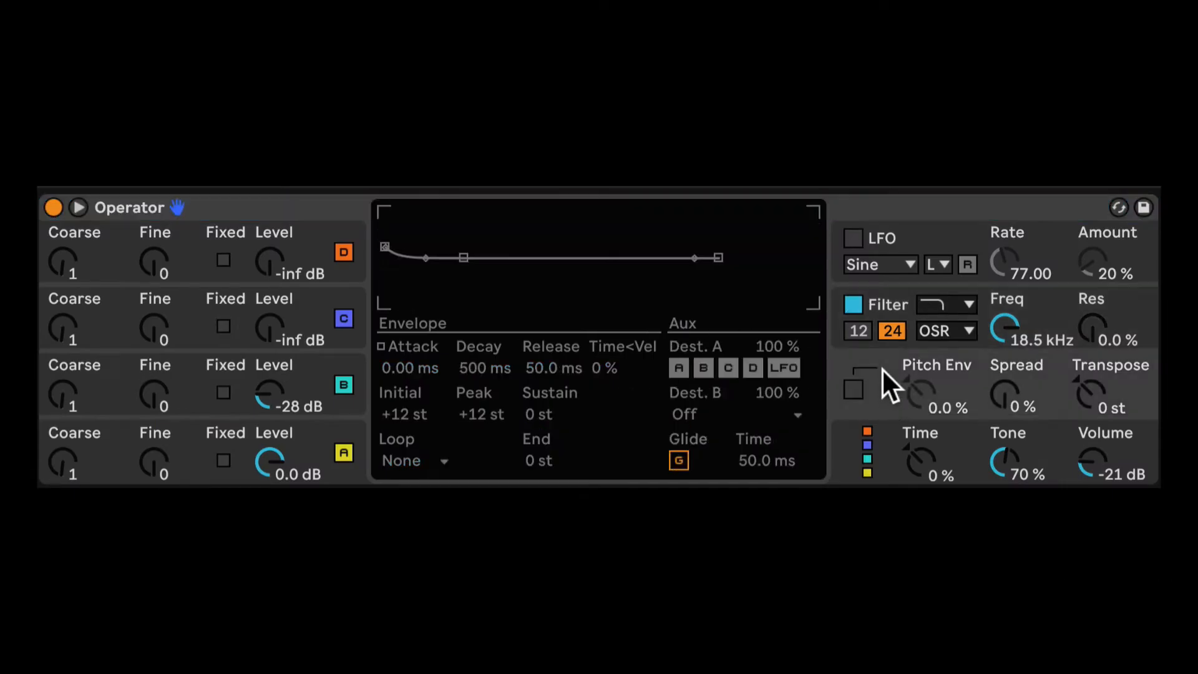
click(891, 437)
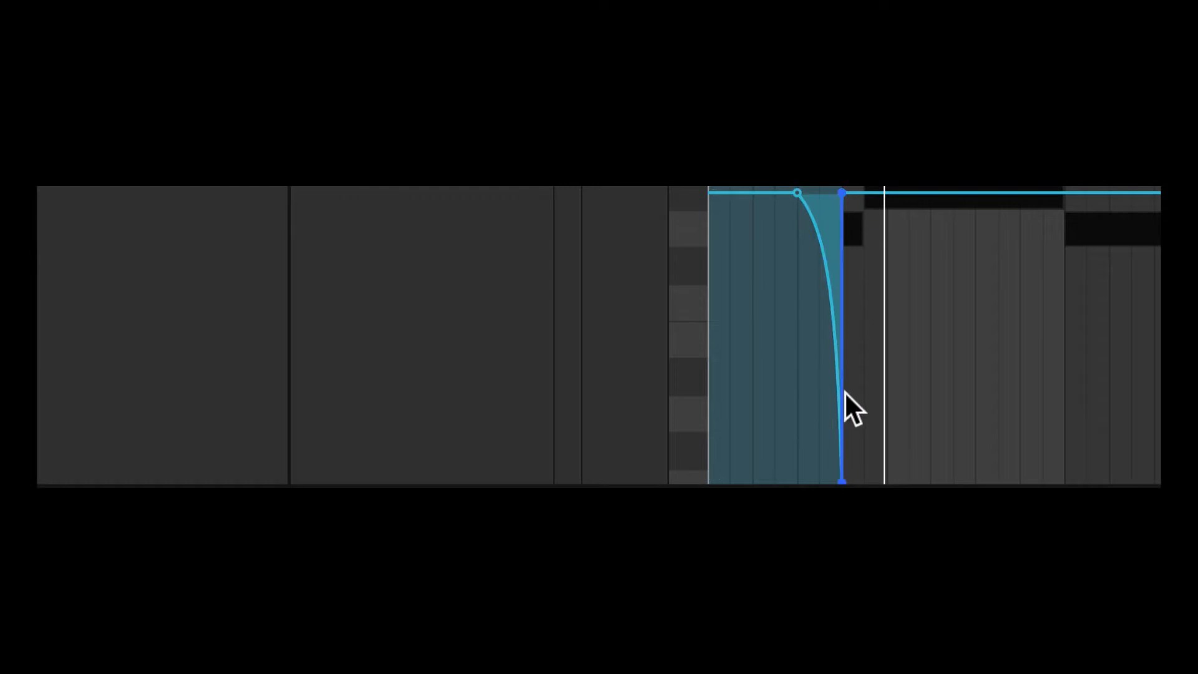
mouse_move(843, 480)
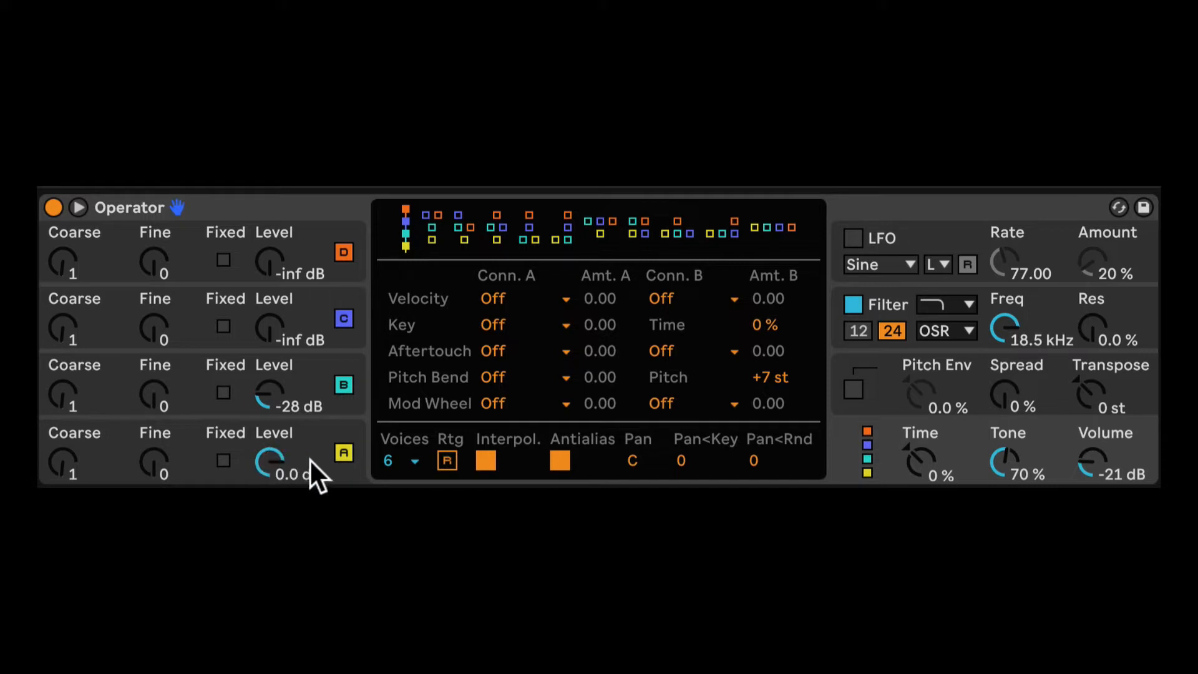
click(269, 401)
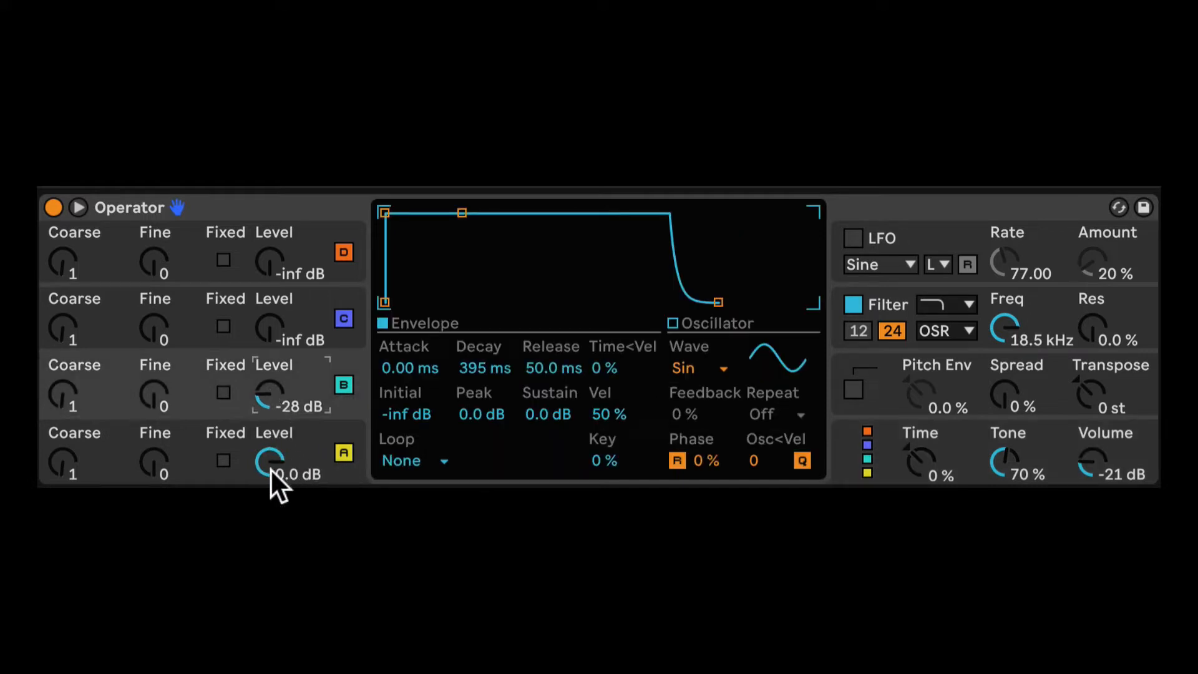
click(884, 302)
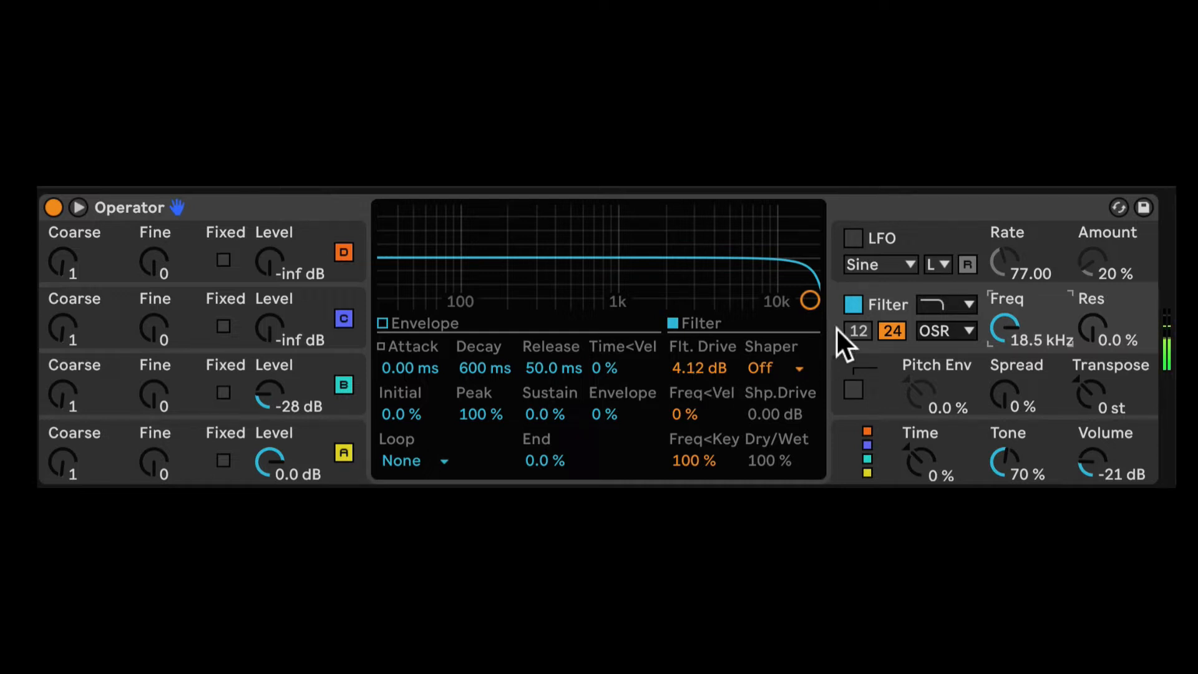
- Audition the bass with Operator's filter and oscillator B switched off, and re-enable both
click(853, 305)
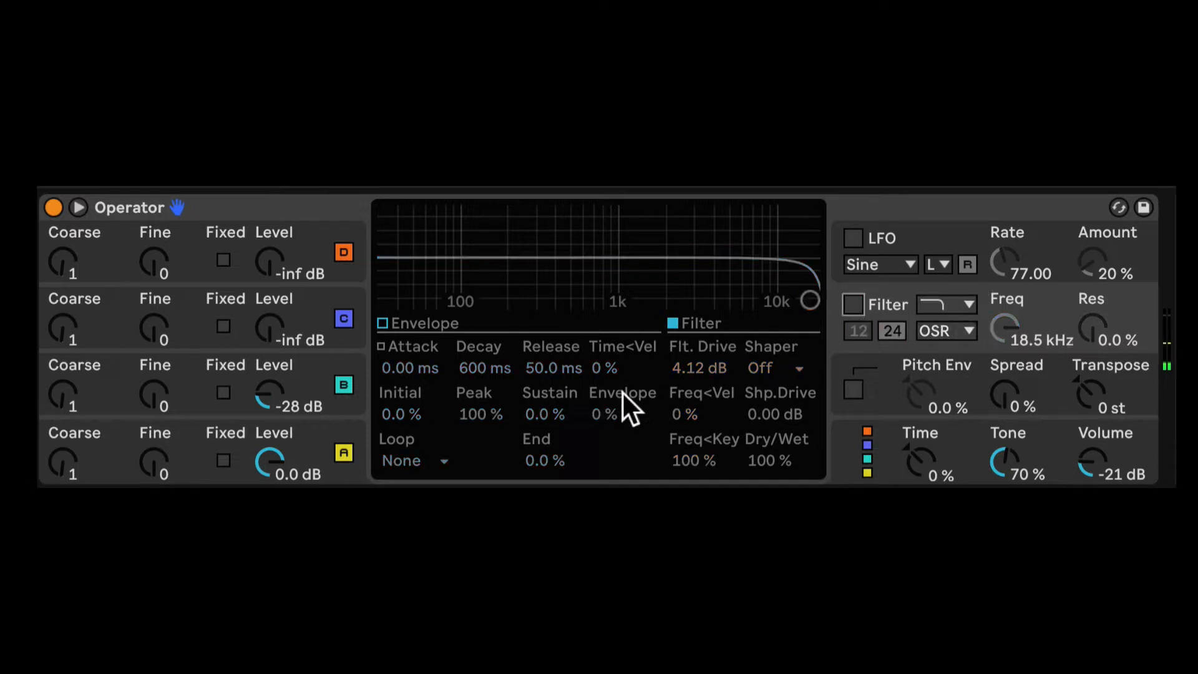
click(340, 384)
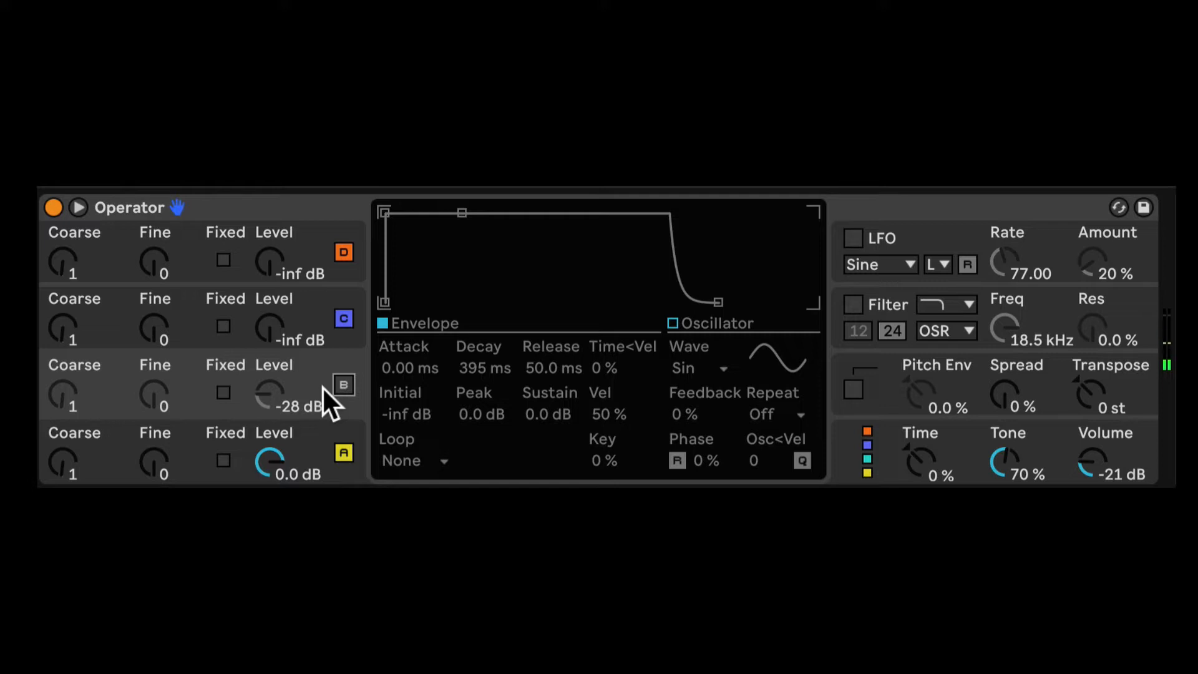
click(342, 387)
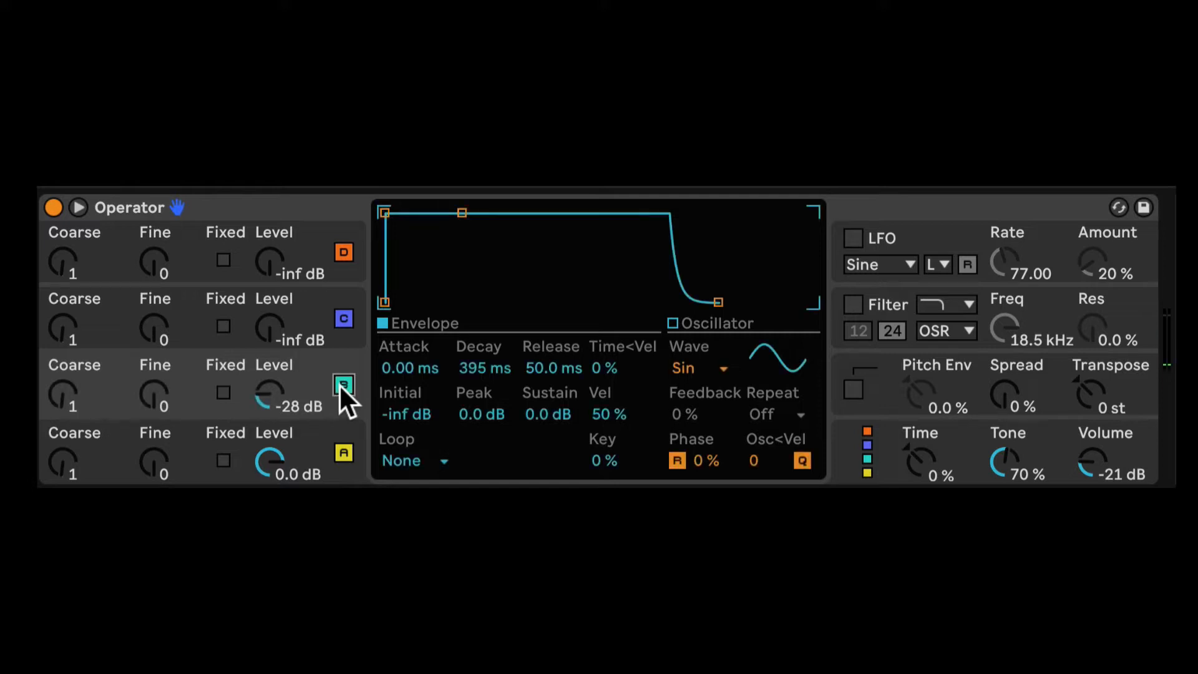
click(854, 305)
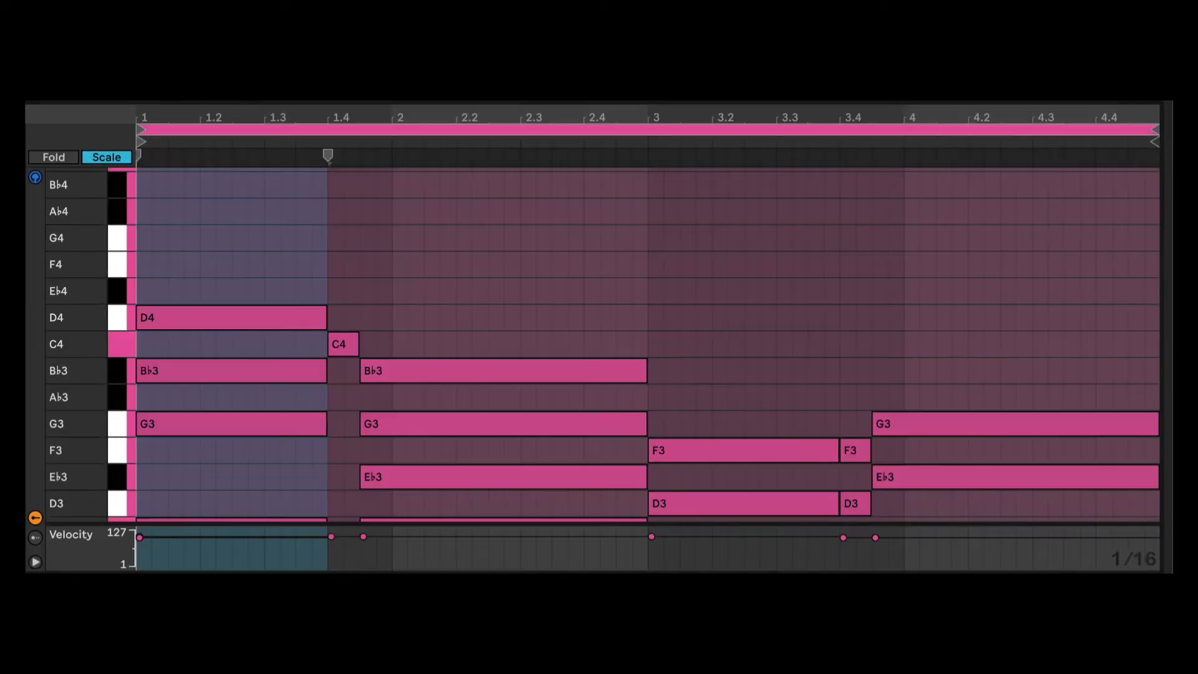
- Examine the E-Piano clip's first chord, selecting the G3, B♭3 and D4 notes above its C3 root
scroll(187, 325, down, 1)
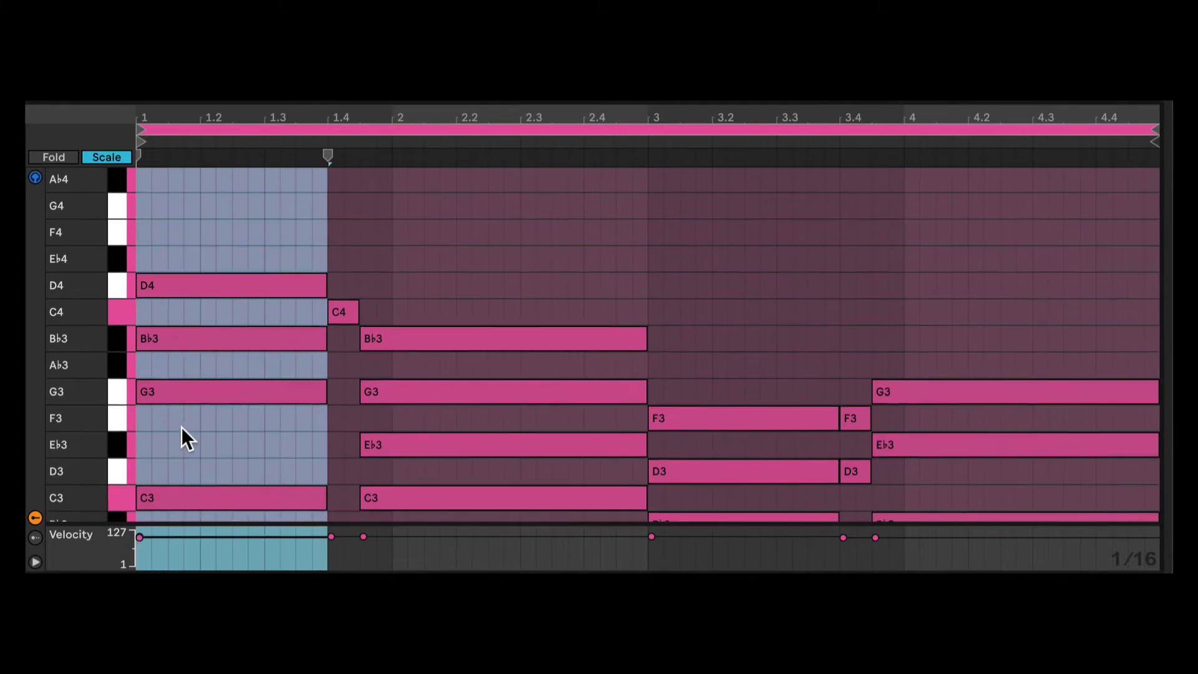
drag(181, 427, 181, 262)
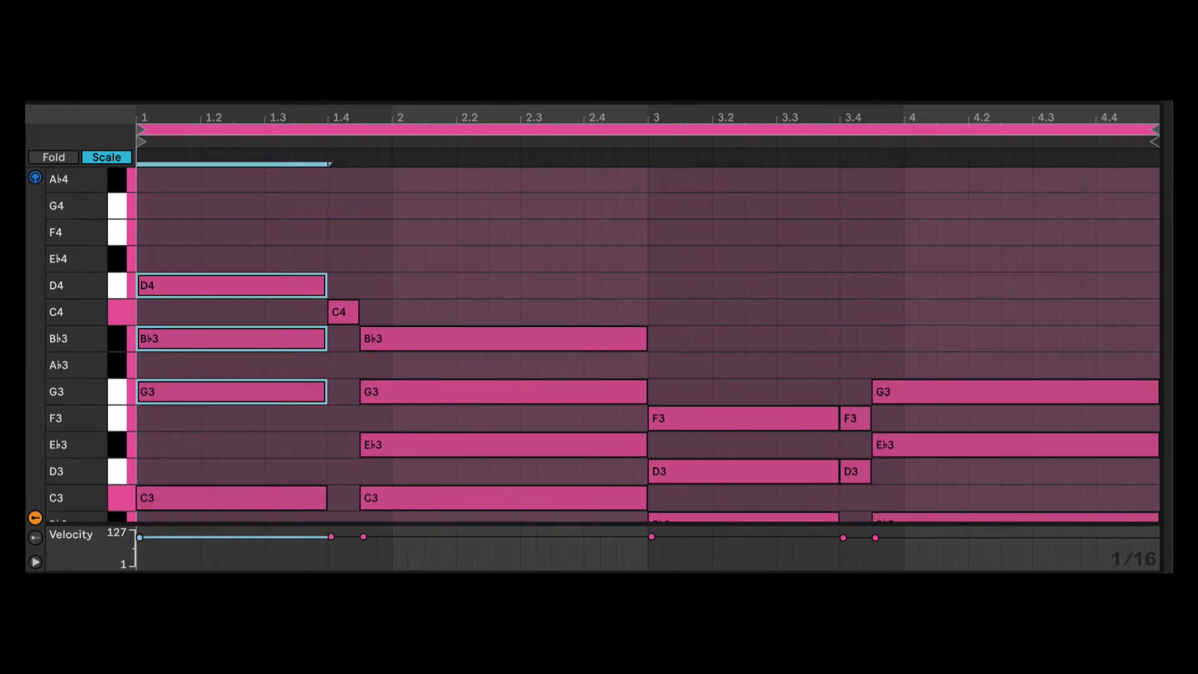
drag(177, 427, 175, 251)
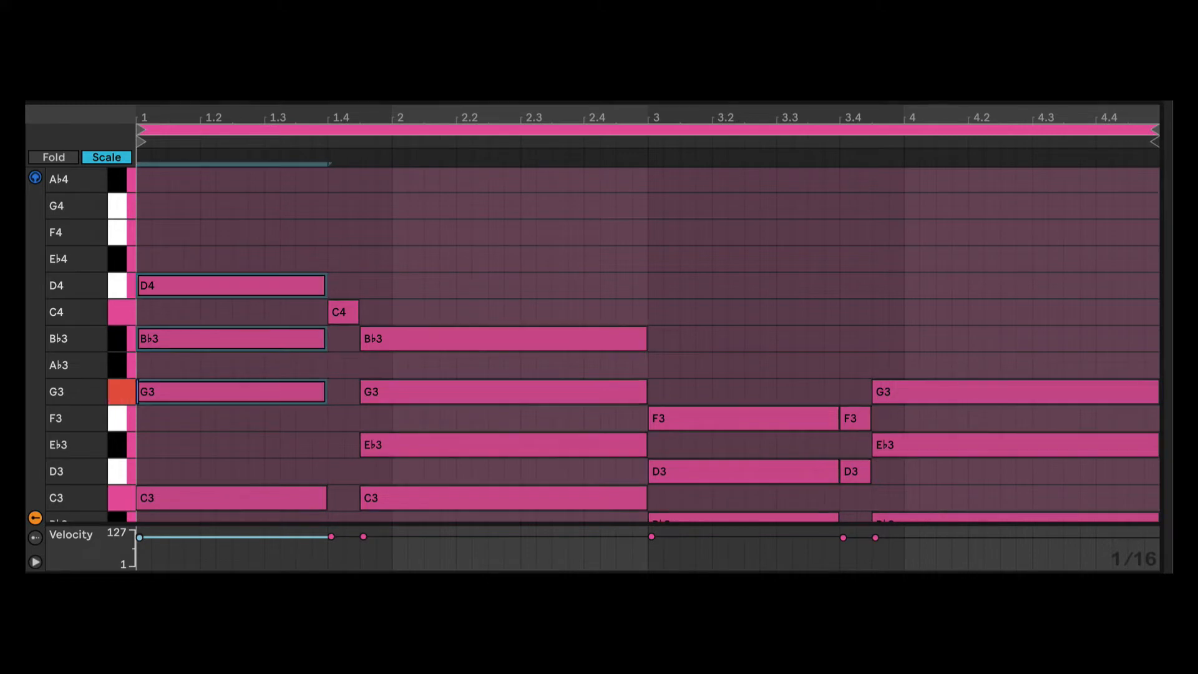
scroll(200, 447, down, 3)
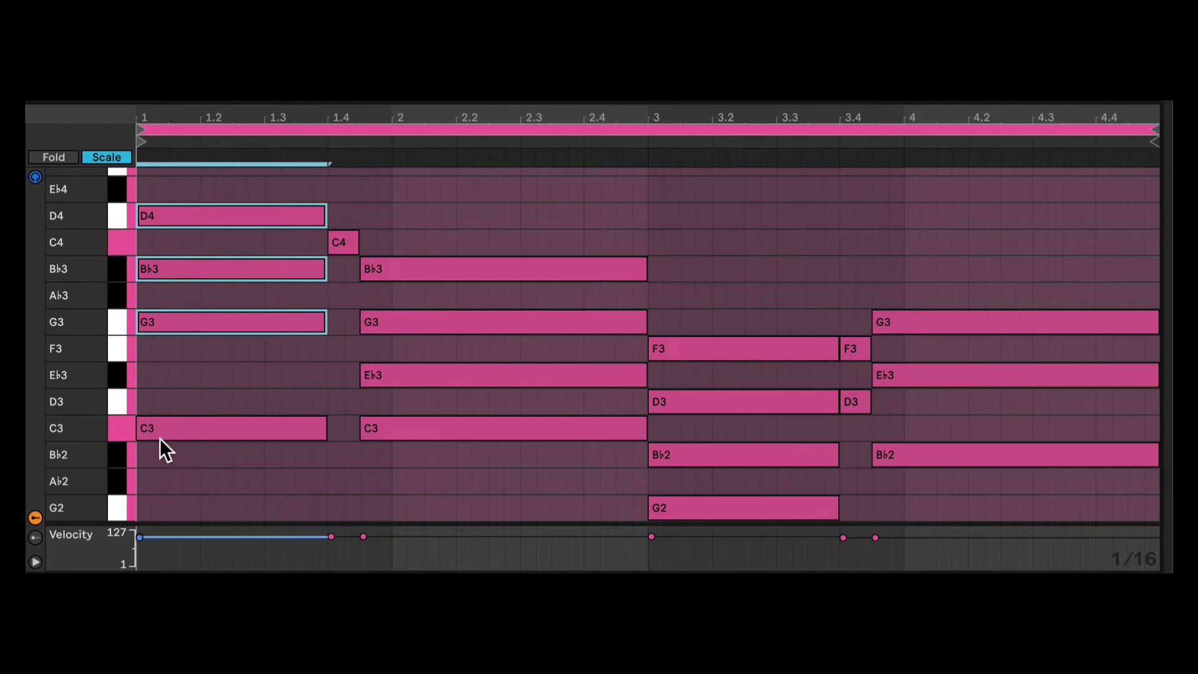
scroll(173, 436, down, 1)
scroll(181, 435, up, 1)
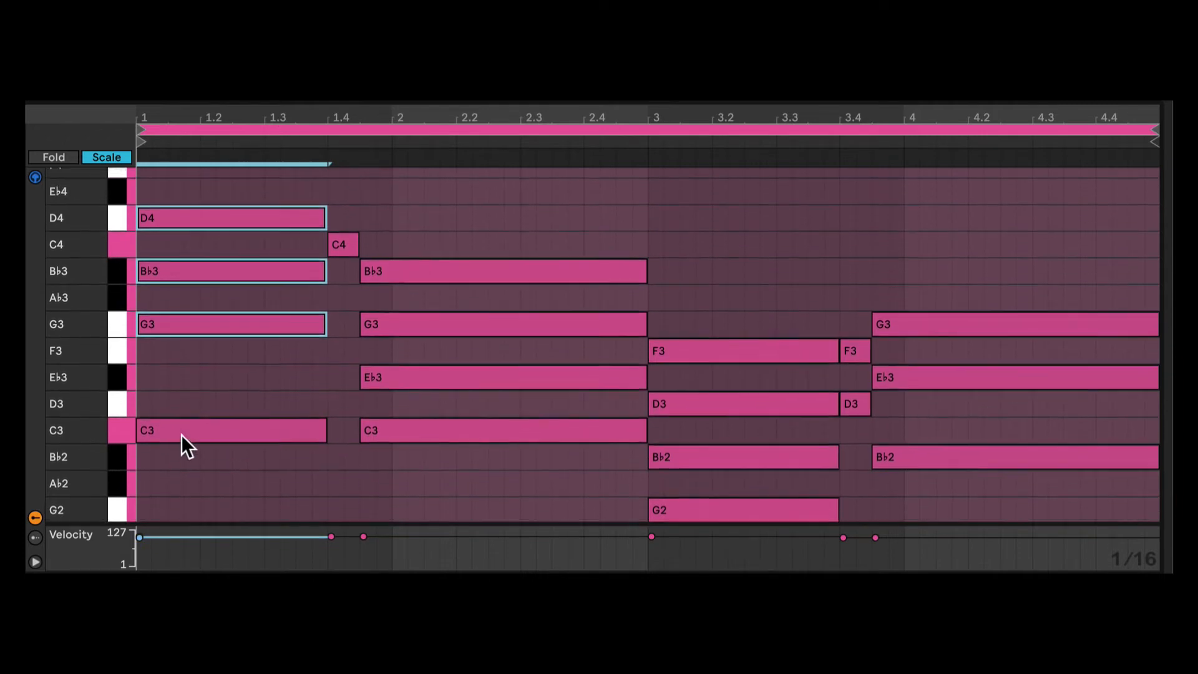
scroll(387, 437, down, 1)
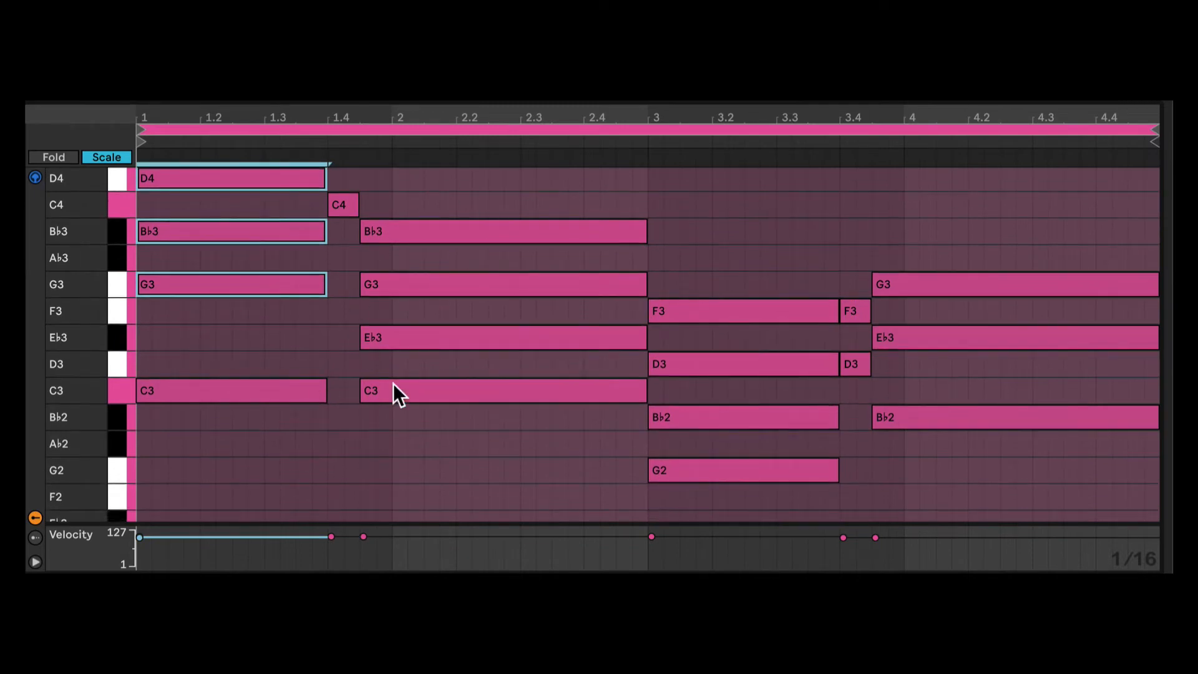
- Select the second E-Piano chord's C3, E♭3, G3 and B♭3 notes and compare them with the first chord
drag(477, 436, 455, 224)
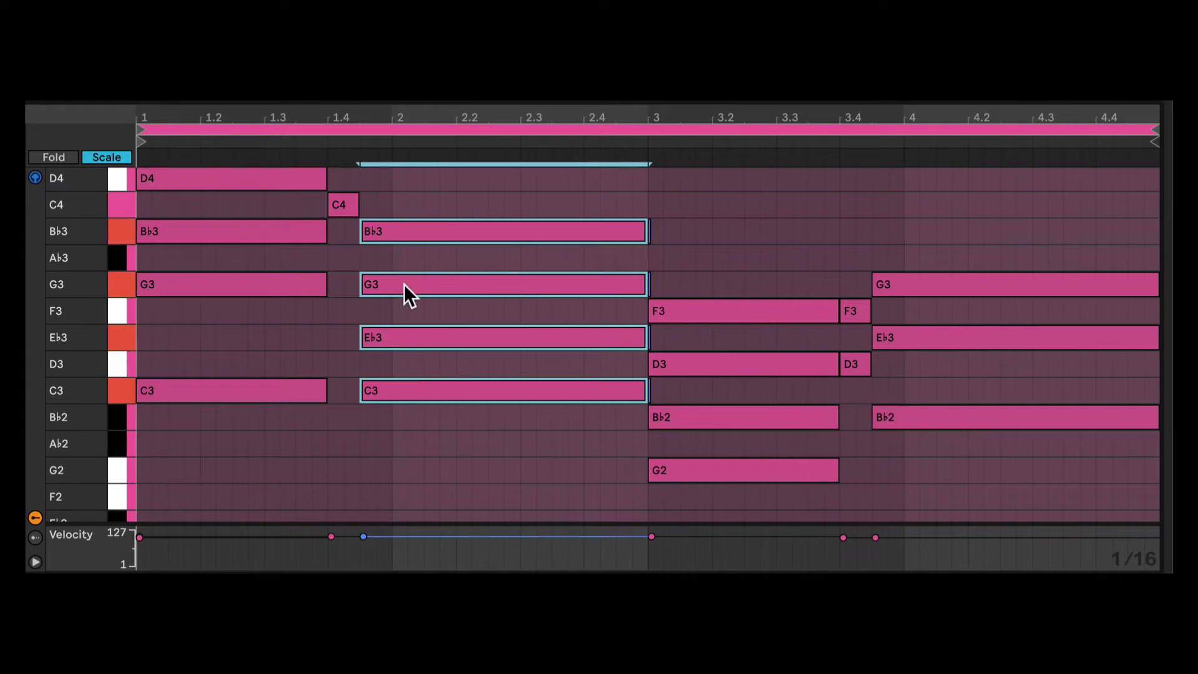
scroll(403, 283, down, 1)
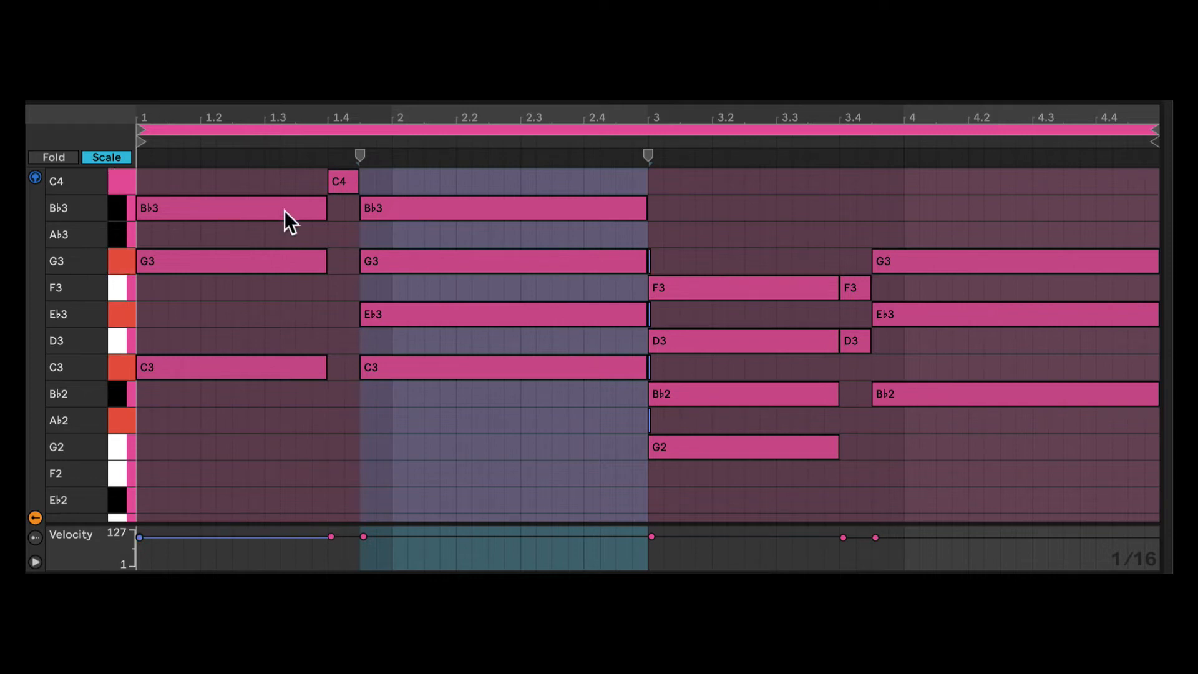
scroll(474, 279, up, 1)
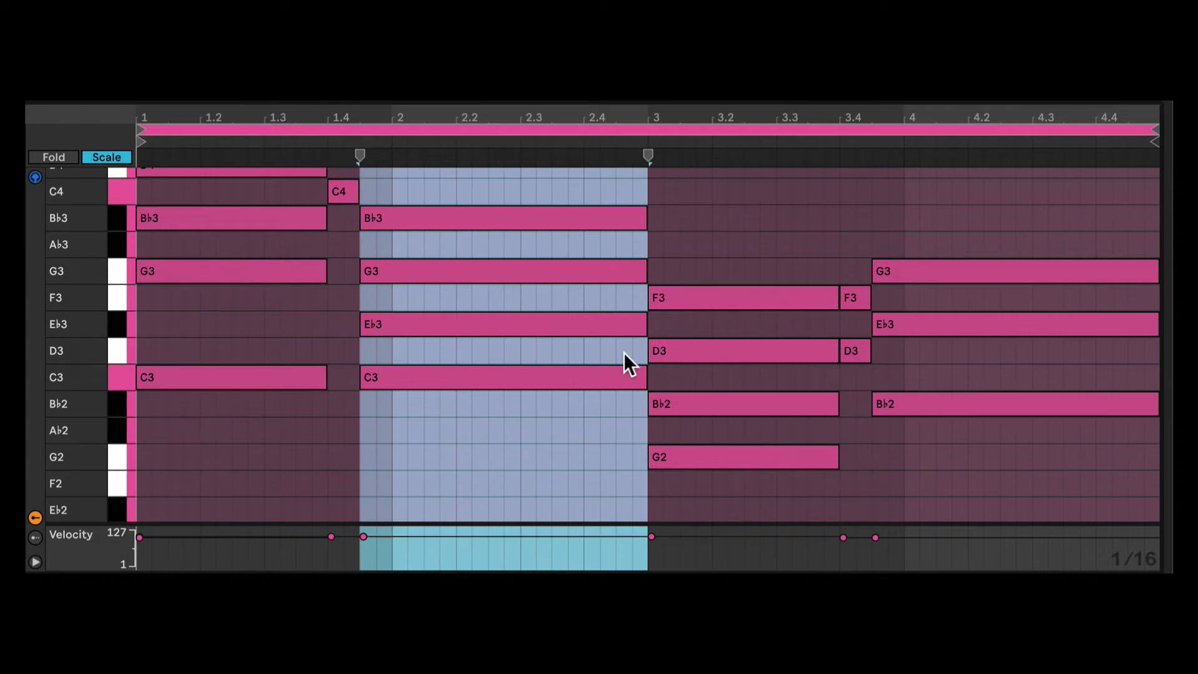
- Examine the third E-Piano chord's G2, B♭2, D3 and F3 notes and the upper notes of the final chord
scroll(697, 385, down, 2)
drag(718, 448, 706, 236)
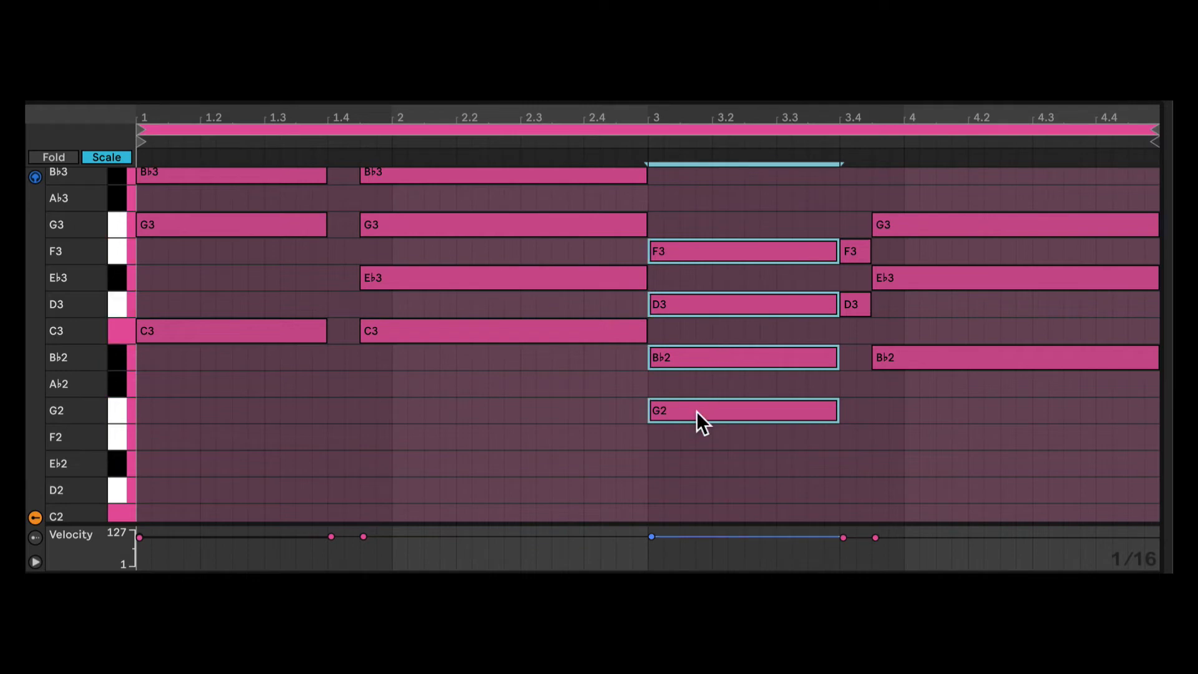
drag(945, 301, 939, 226)
scroll(939, 227, up, 1)
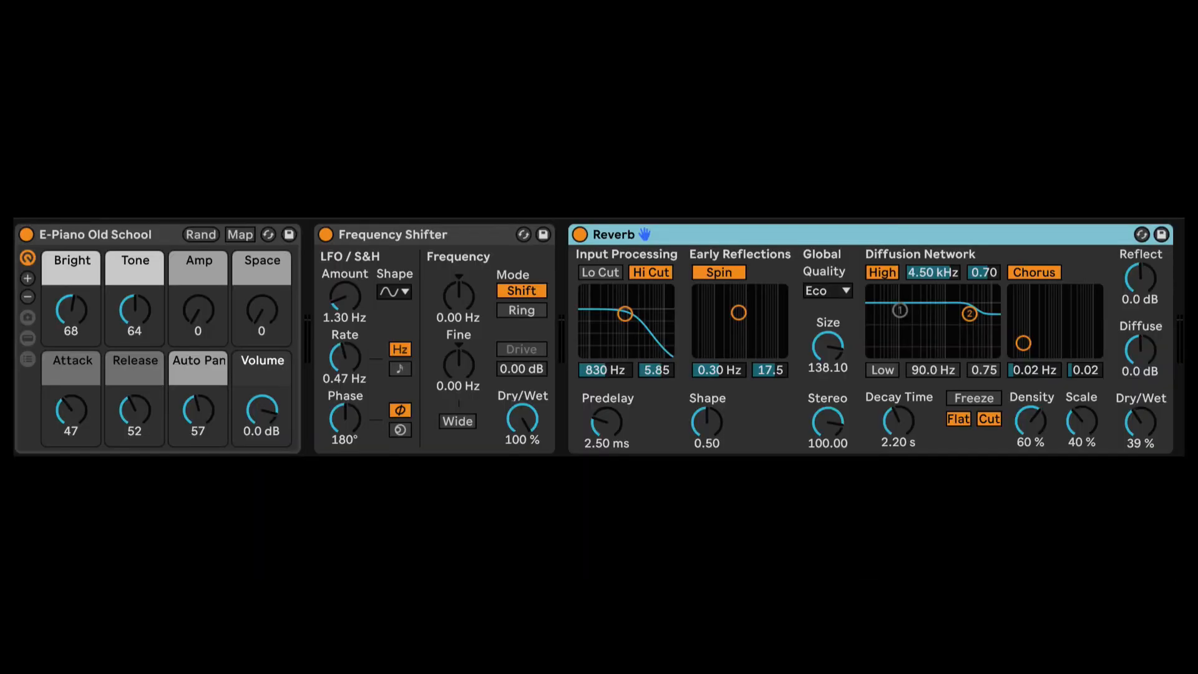
- Set the Frequency Shifter's LFO amount to 1.66 Hz and the E-Piano Old School's Auto Pan to 66
click(84, 234)
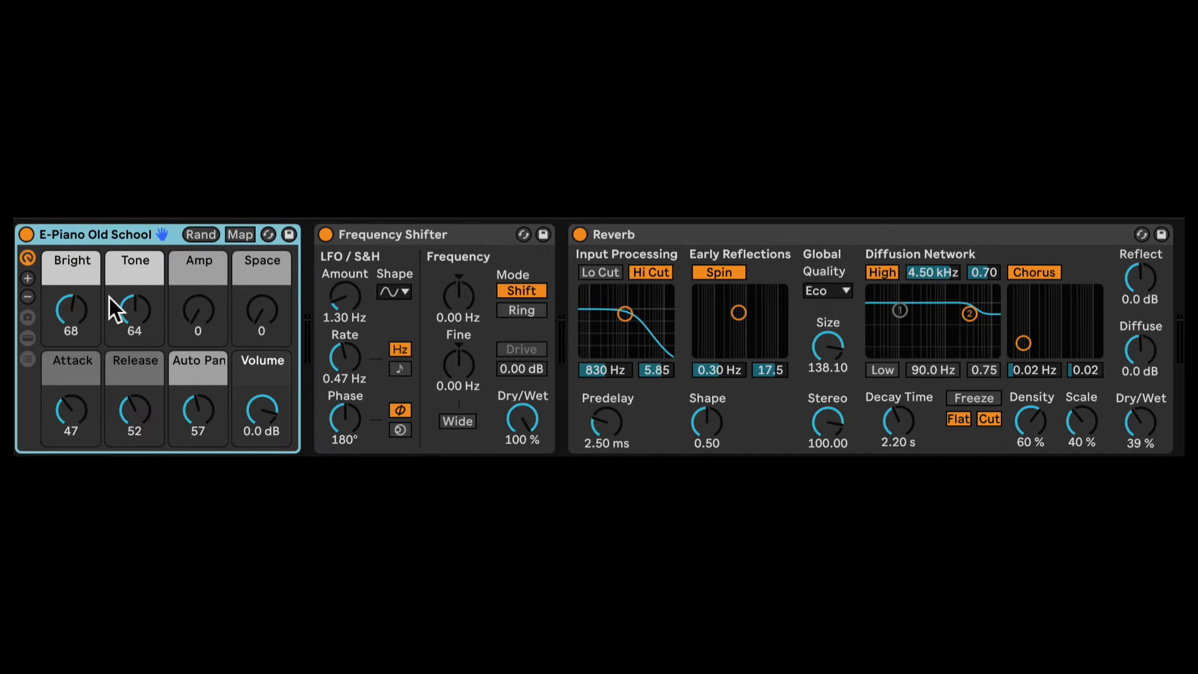
click(396, 237)
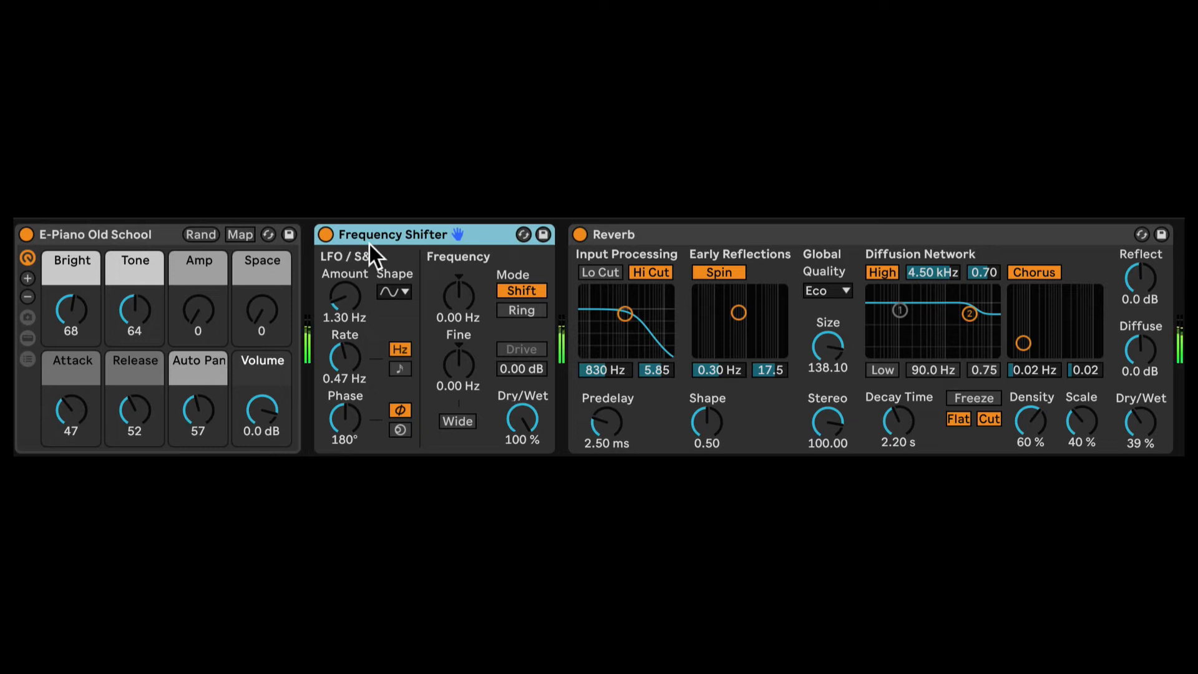
drag(350, 294, 347, 367)
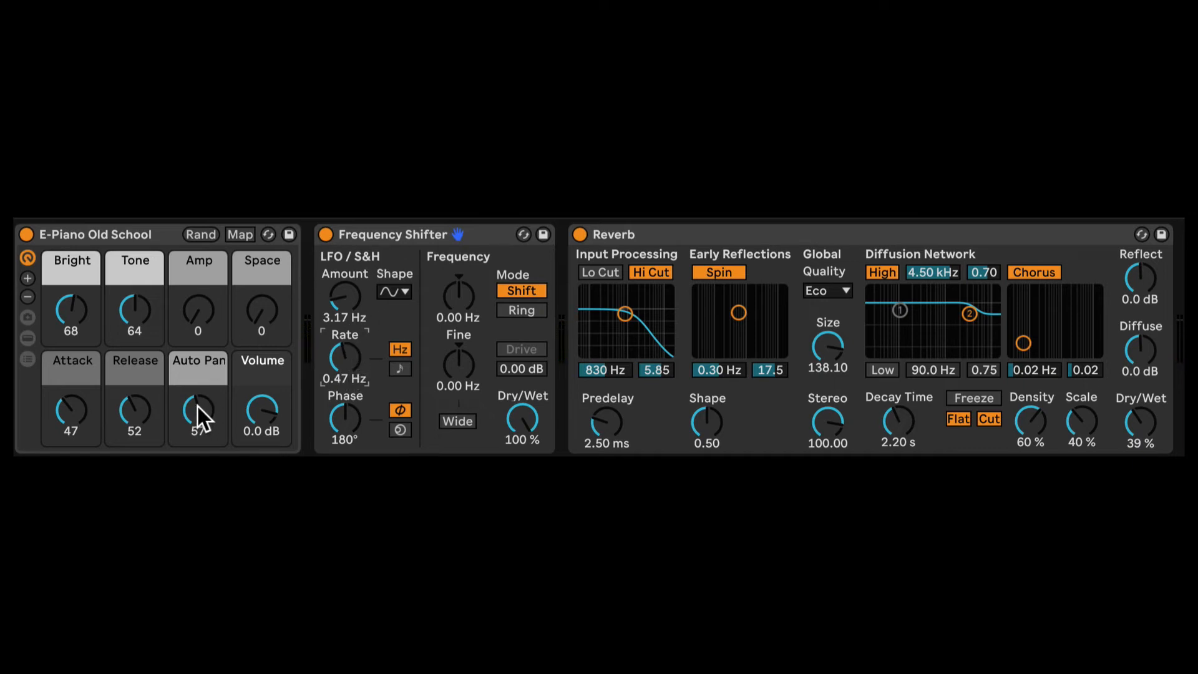
drag(197, 406, 197, 431)
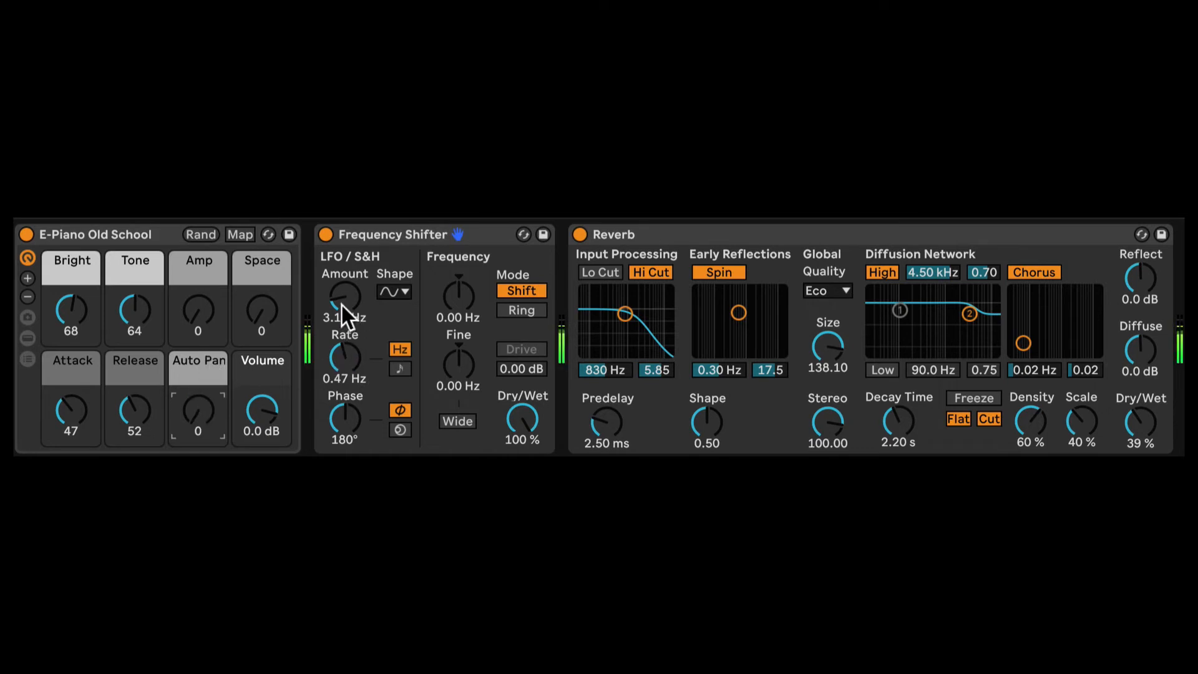
drag(342, 304, 342, 315)
drag(200, 413, 200, 373)
click(343, 424)
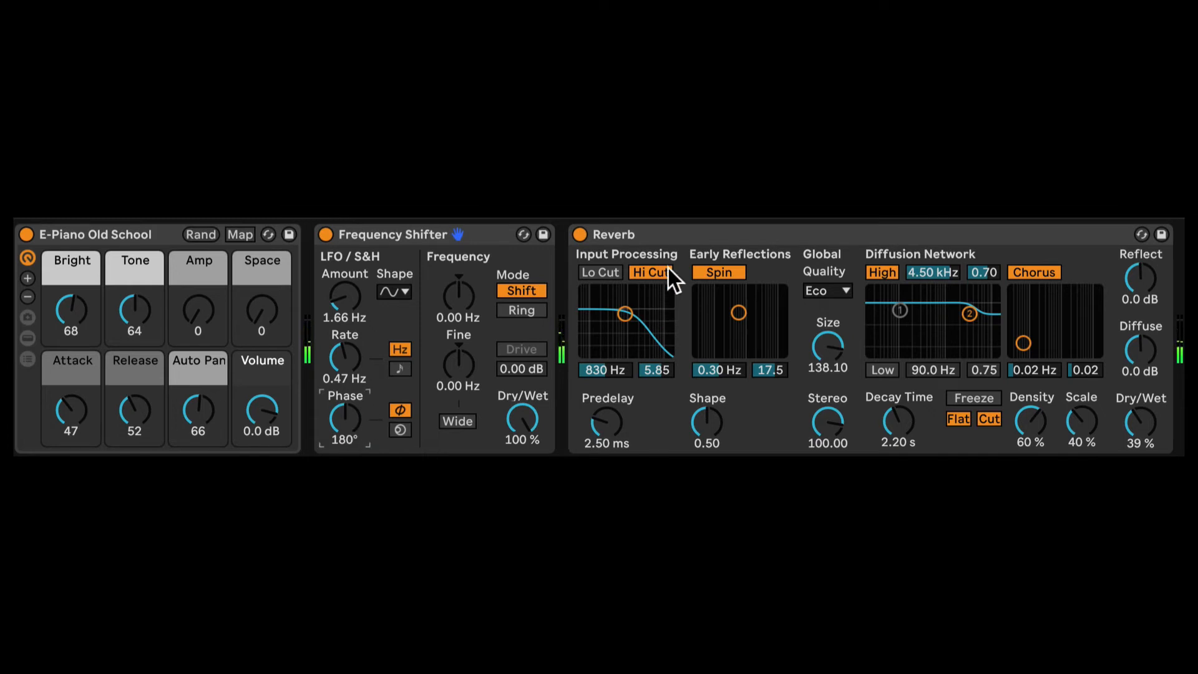
- Examine the Wavetable synth's filters, amp envelope and unison settings, along with its Chorus-Ensemble, Delay and Reverb
click(675, 232)
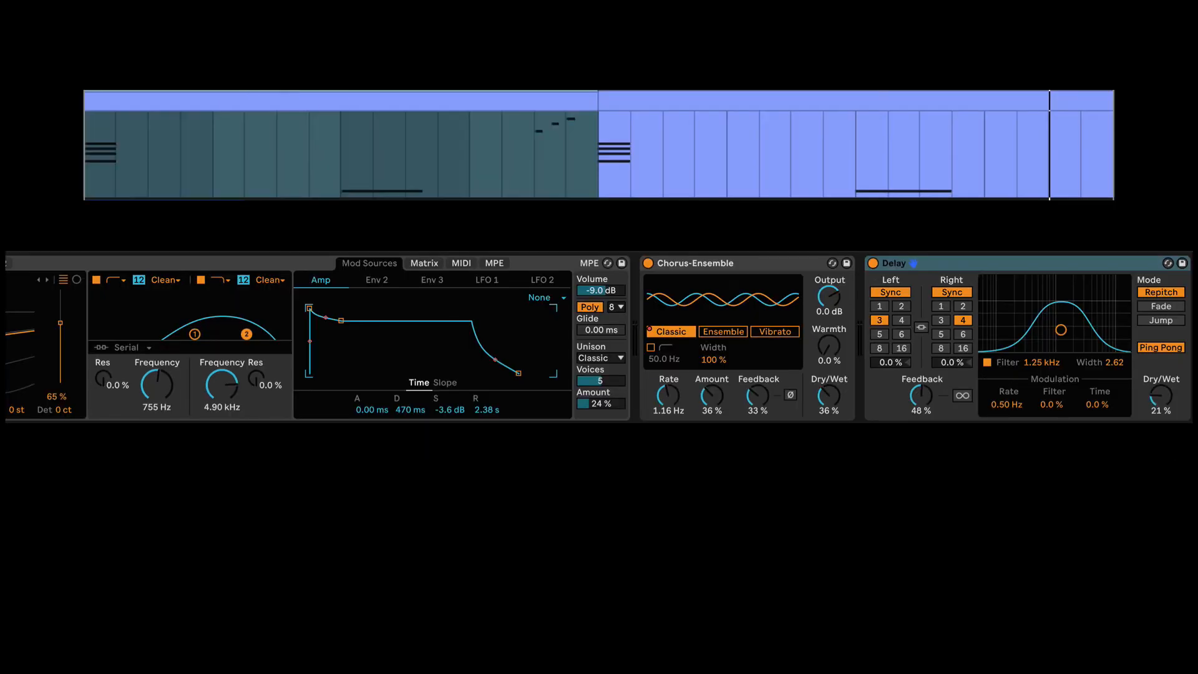
click(140, 276)
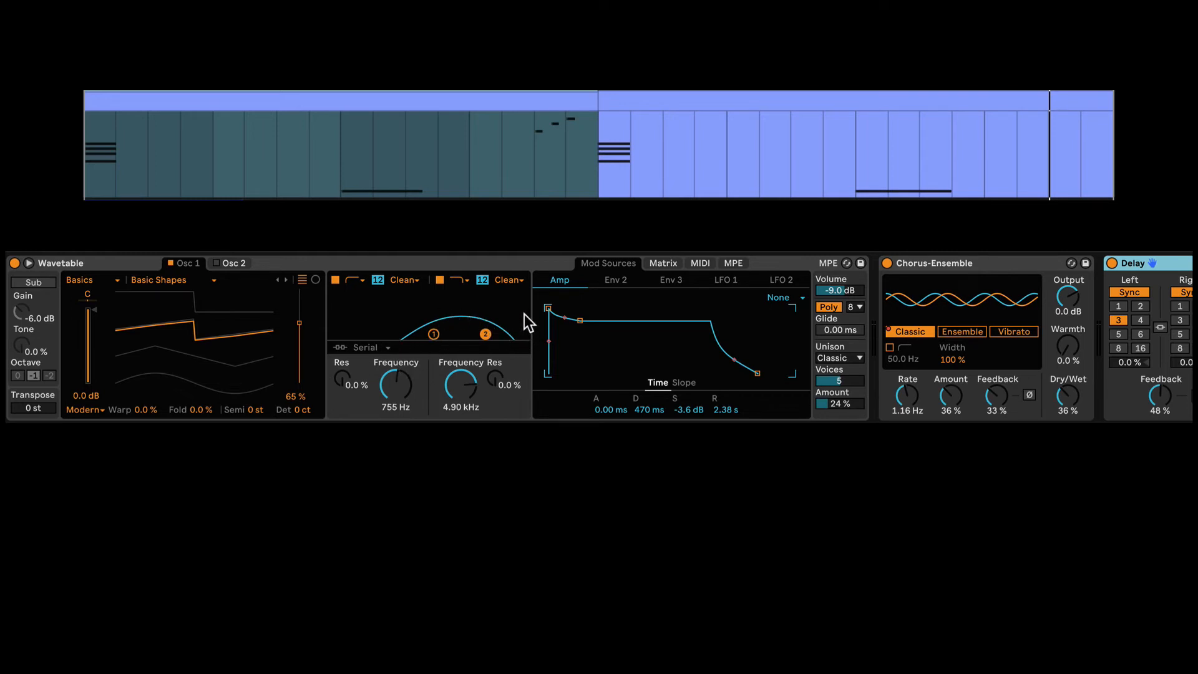
key(space)
scroll(522, 313, right, 10)
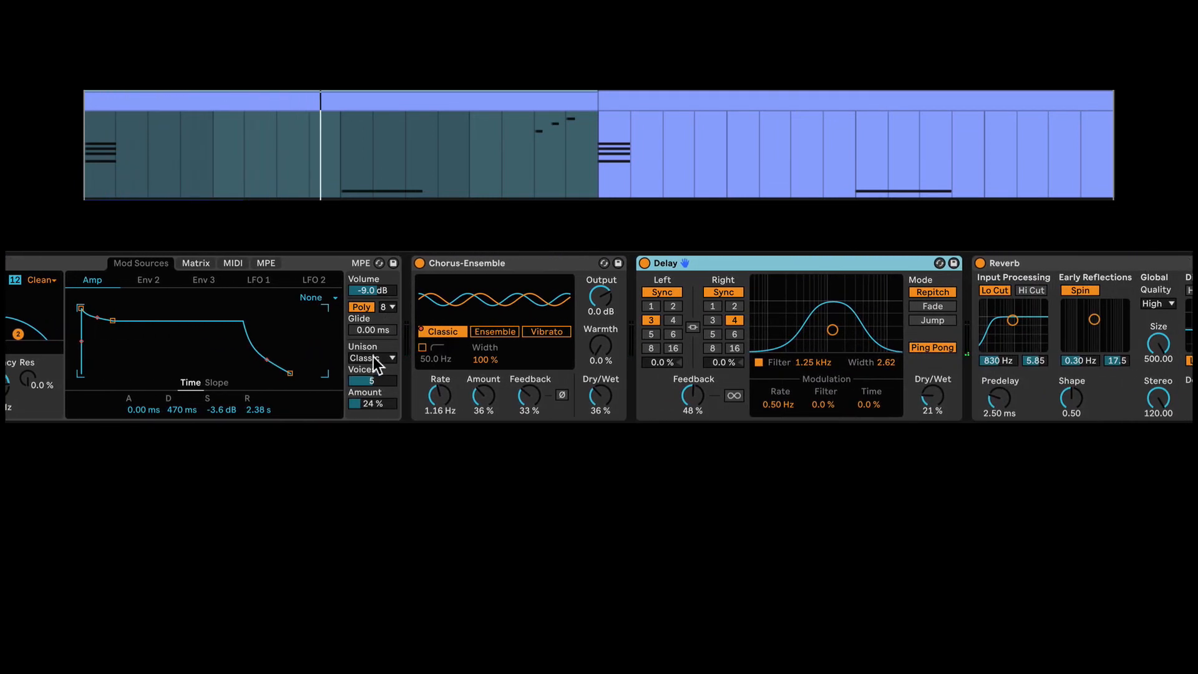
scroll(373, 375, right, 1)
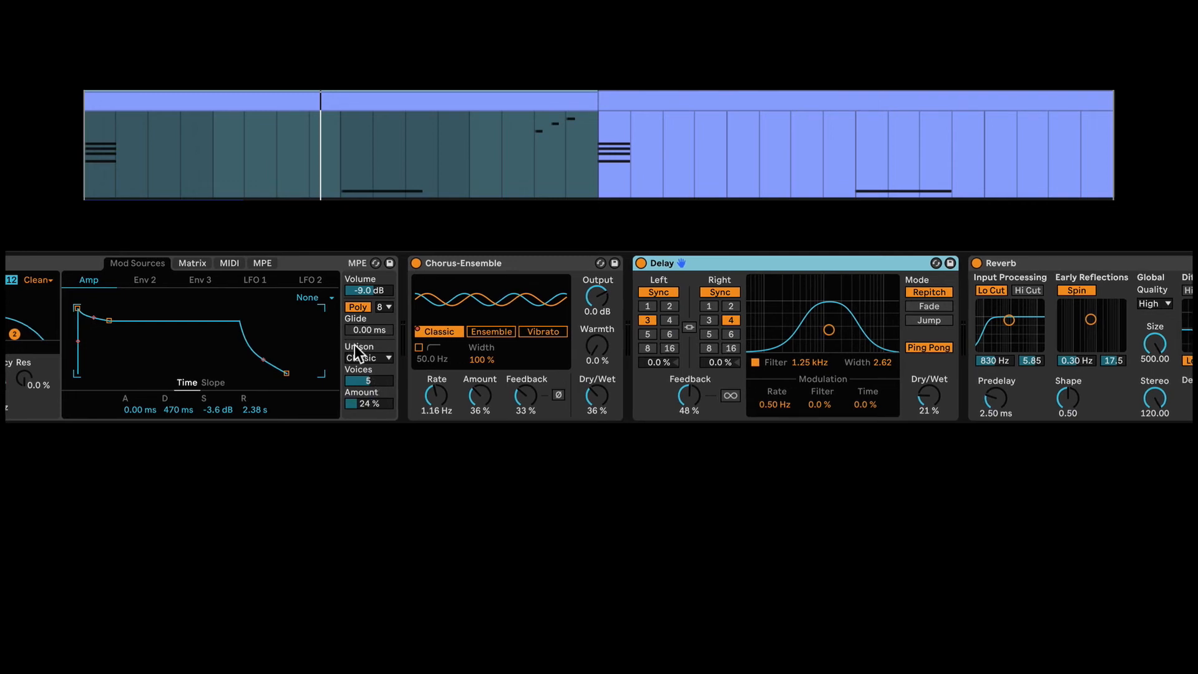
scroll(354, 345, left, 1)
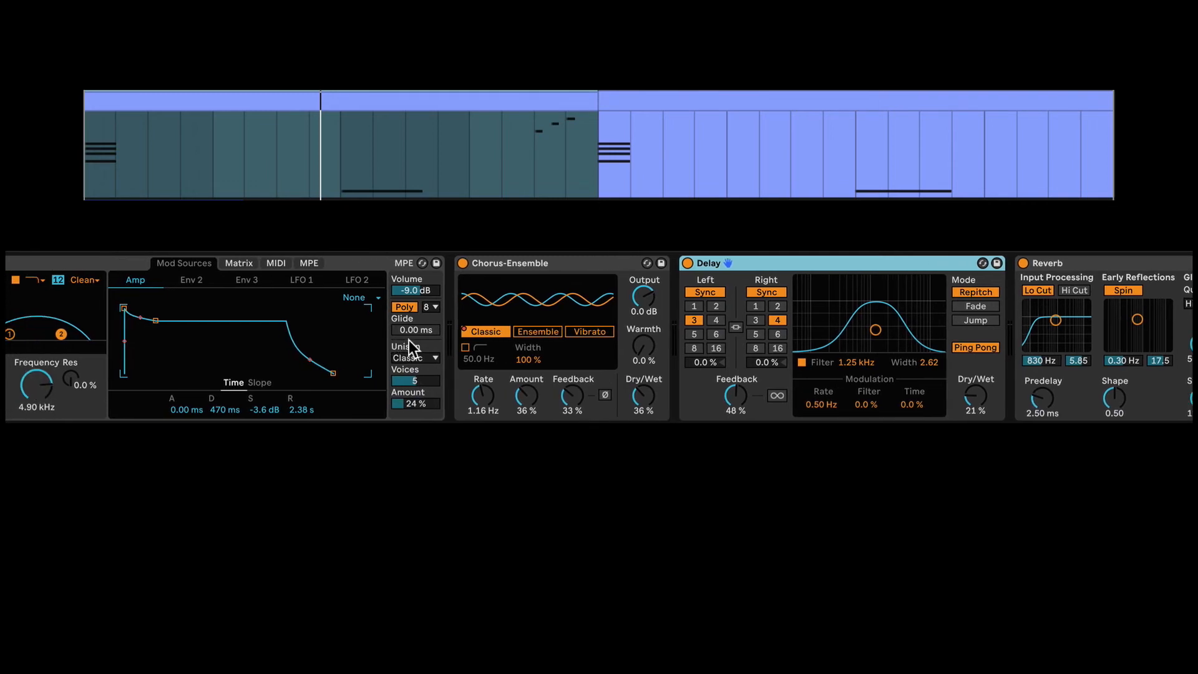
scroll(171, 359, left, 3)
scroll(399, 328, right, 10)
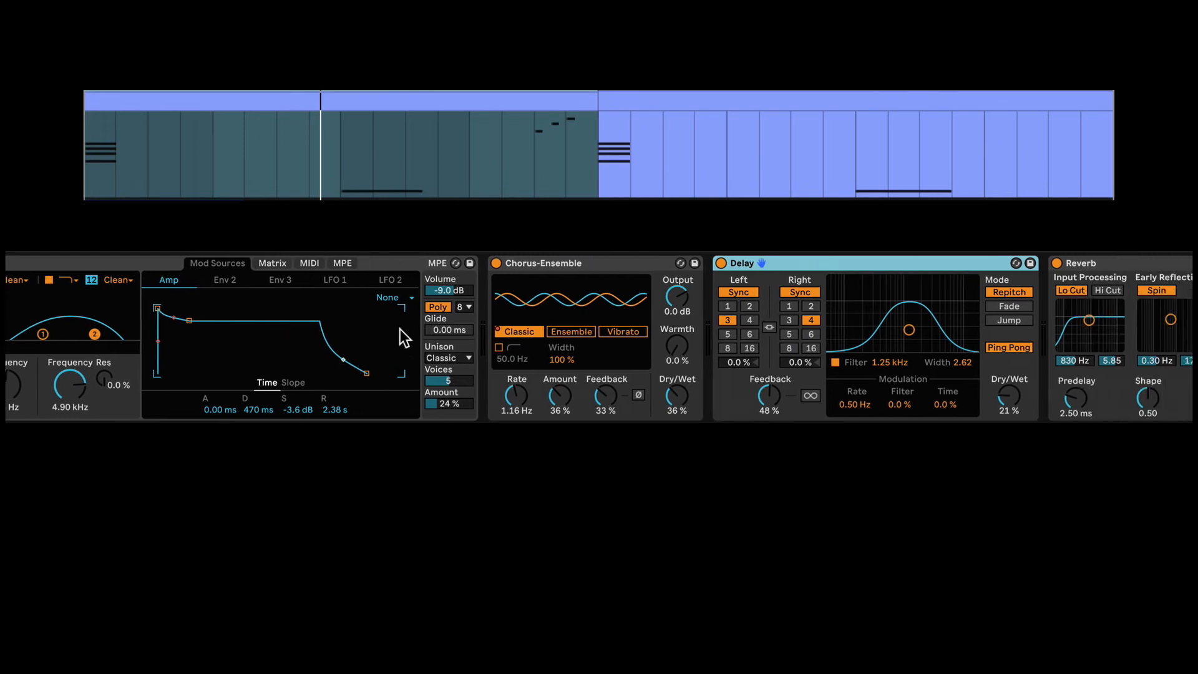
key(space)
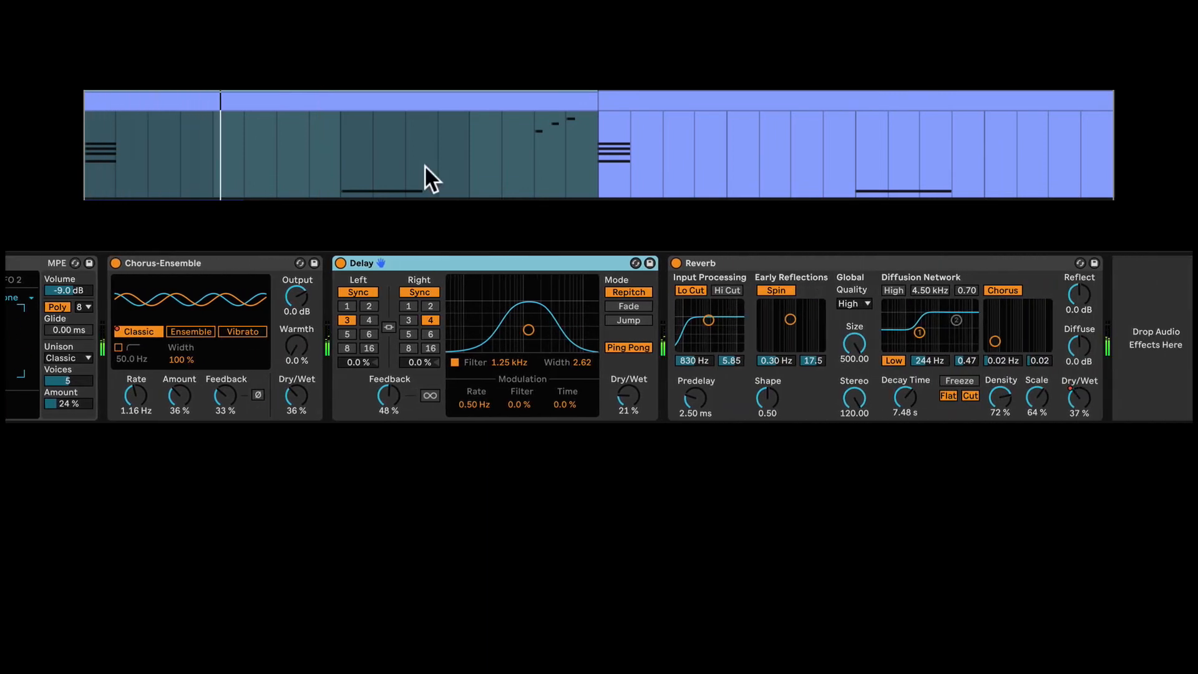
- Play the Wavetable clip from its start and display the Reverb's Dry/Wet automation over it
click(87, 144)
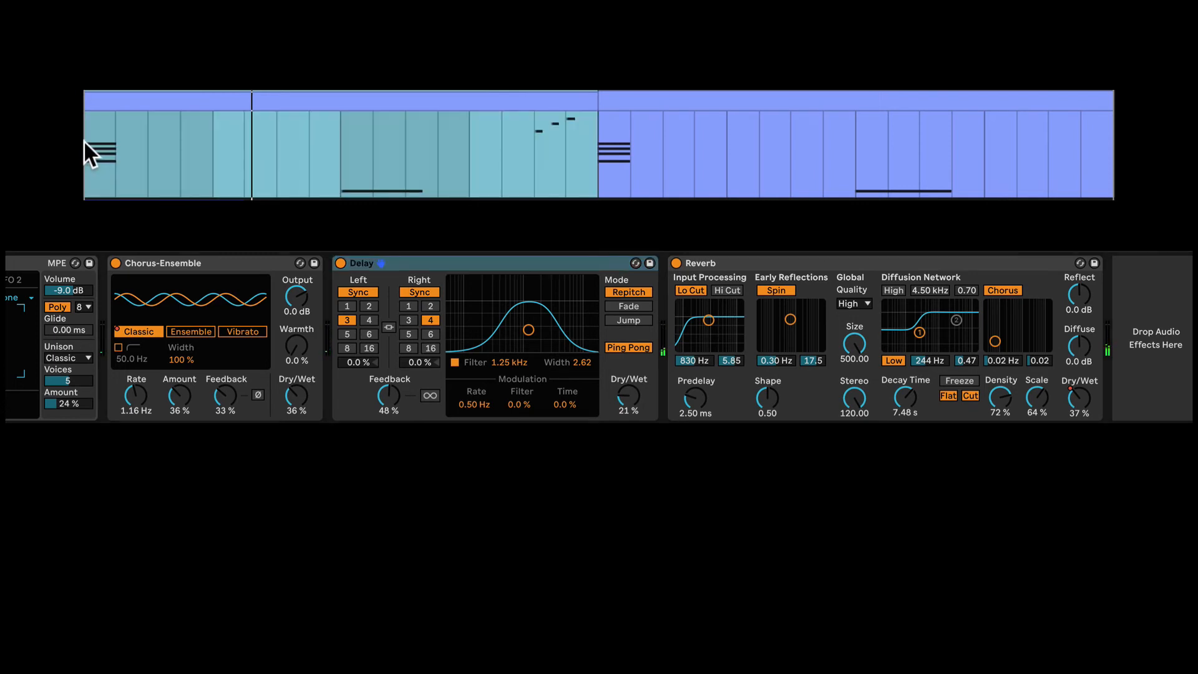
click(84, 141)
key(space)
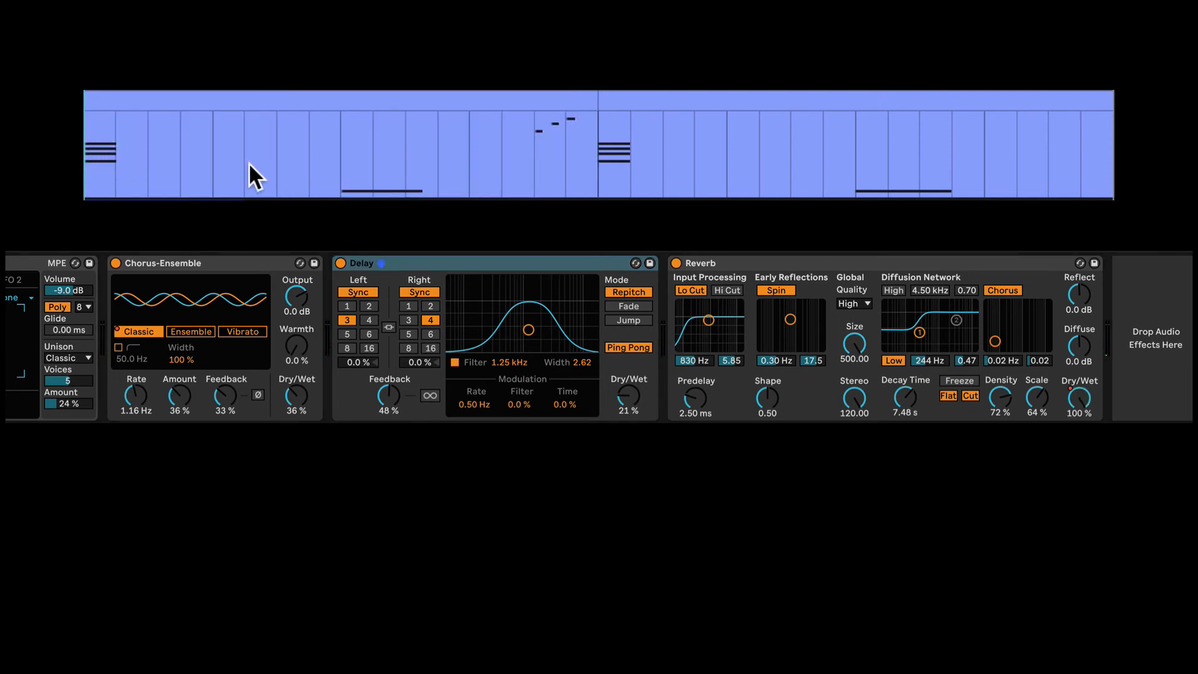
key(a)
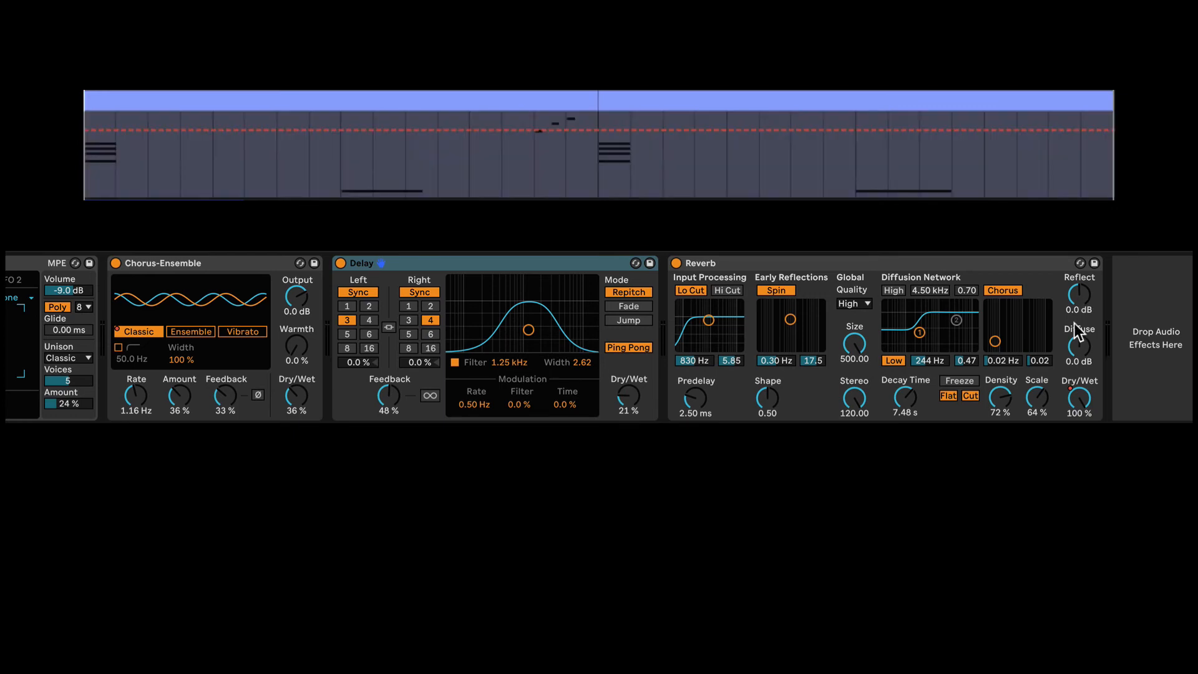
click(1079, 398)
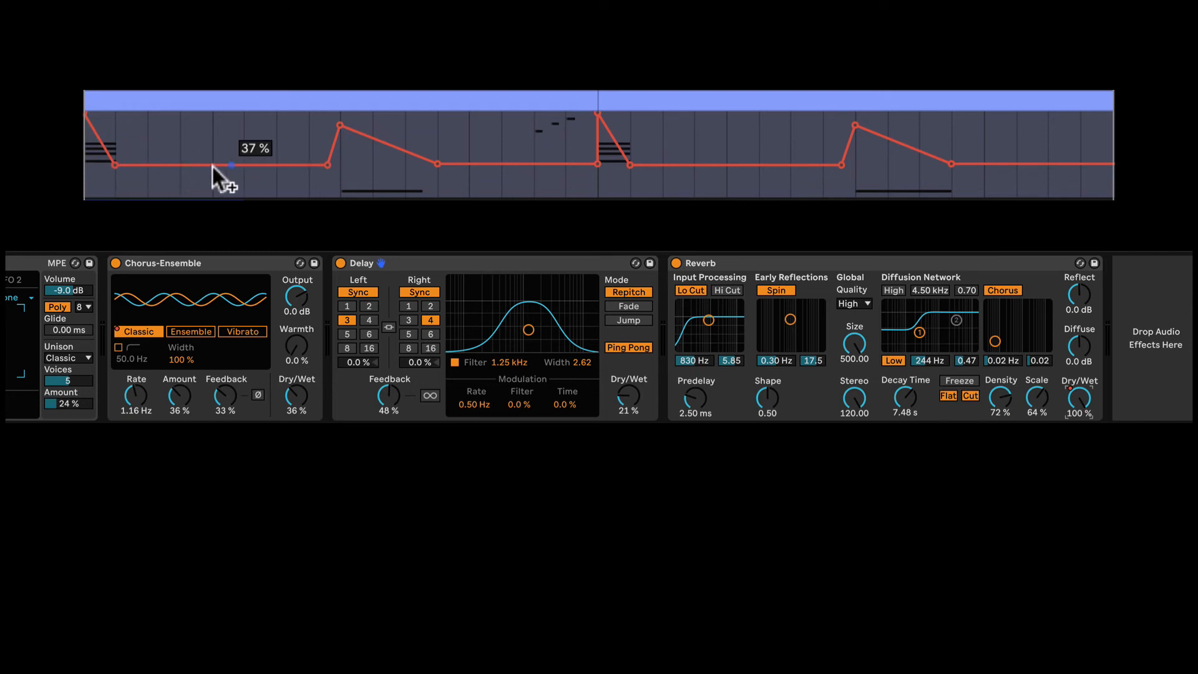
key(space)
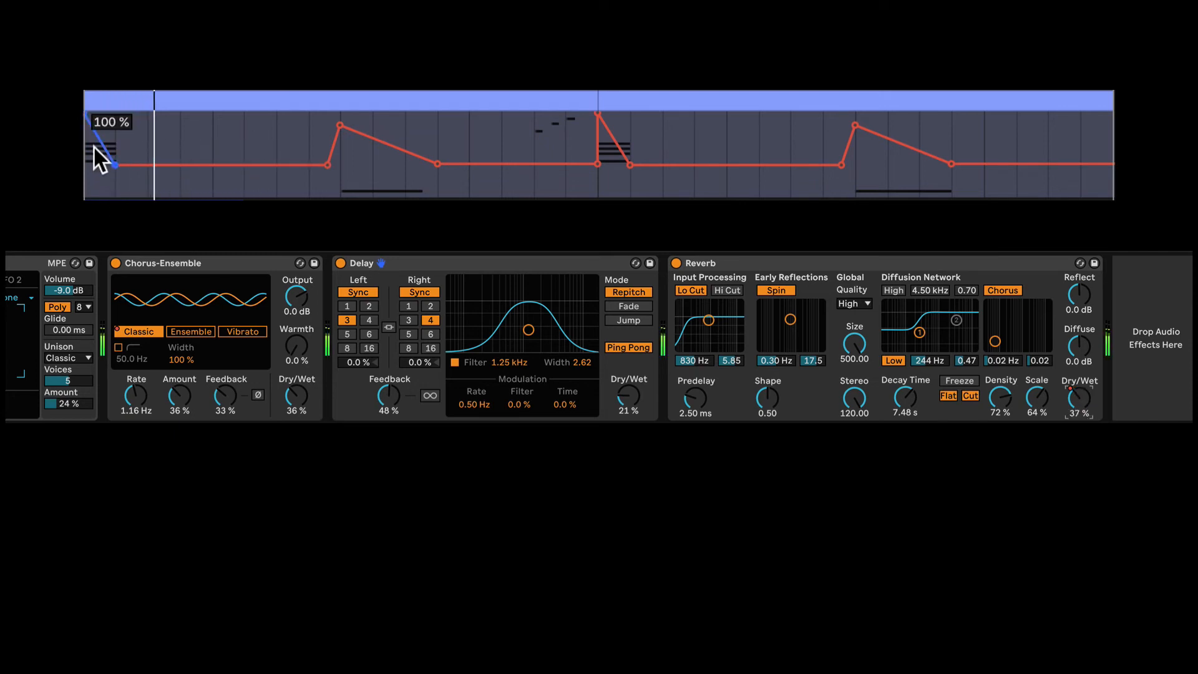
key(space)
- Audition the opening chord with the first Reverb Dry/Wet automation point lowered to 0.0 %, and undo that change
drag(86, 115, 86, 195)
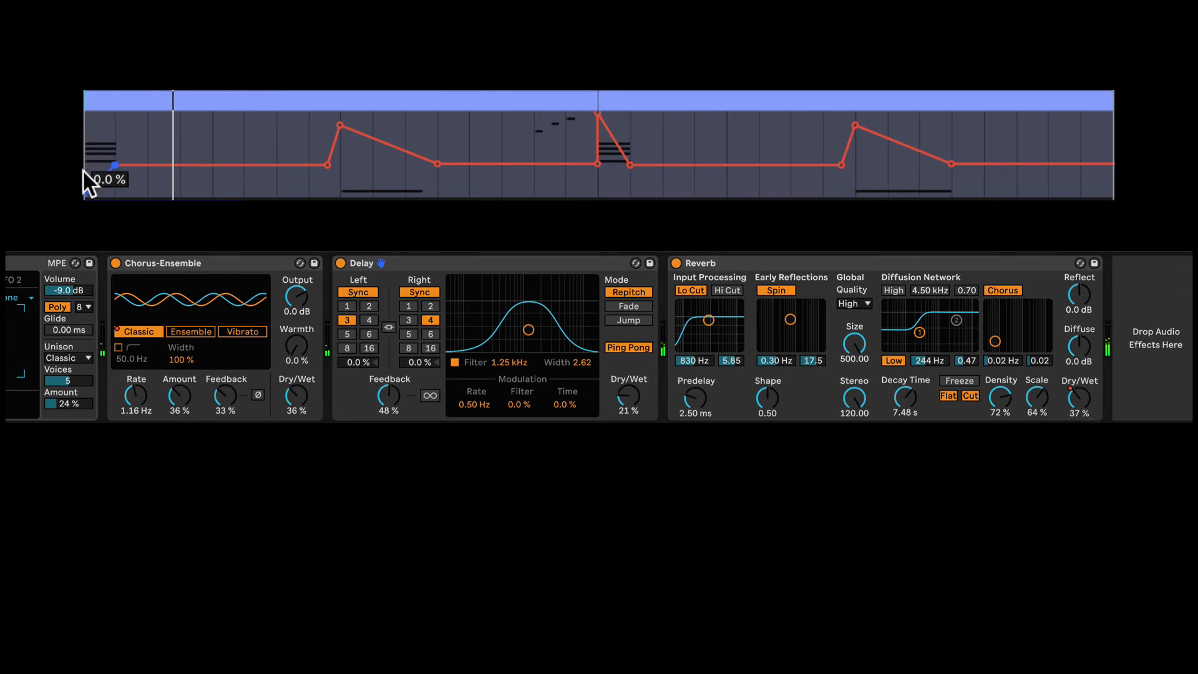
key(space)
key(space)
key(super+z)
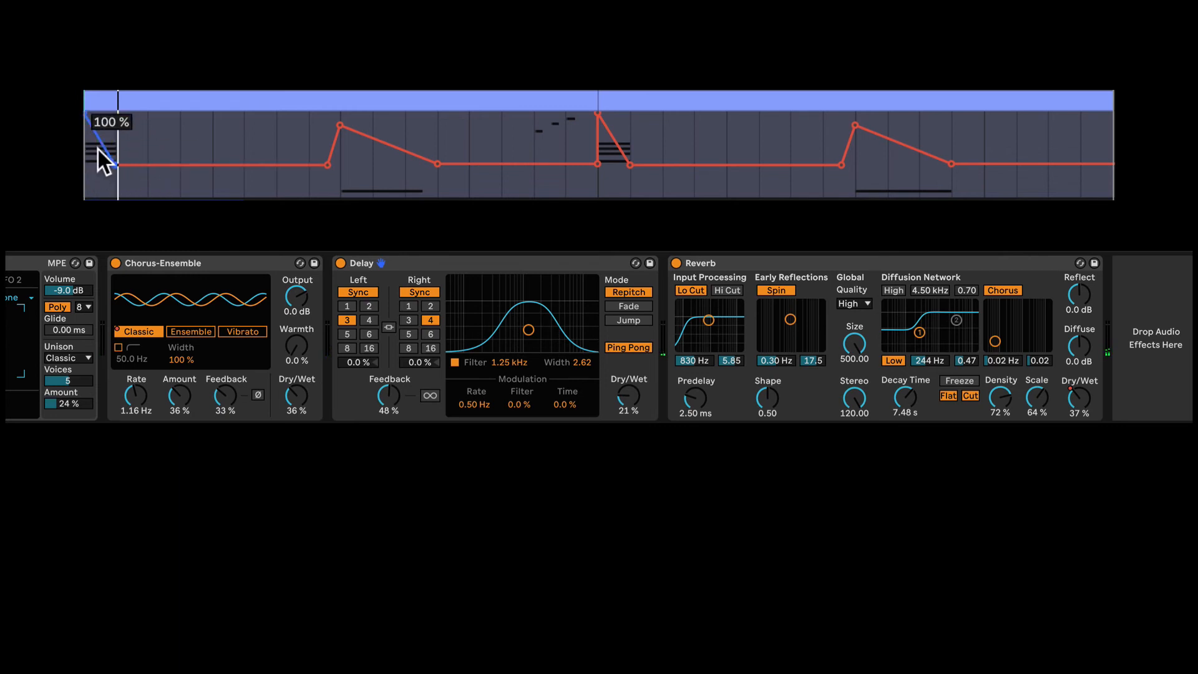
- Play the first low synth note's section to compare the Chorus-Ensemble's Classic and Vibrato modes, and hide the automation
click(316, 123)
key(space)
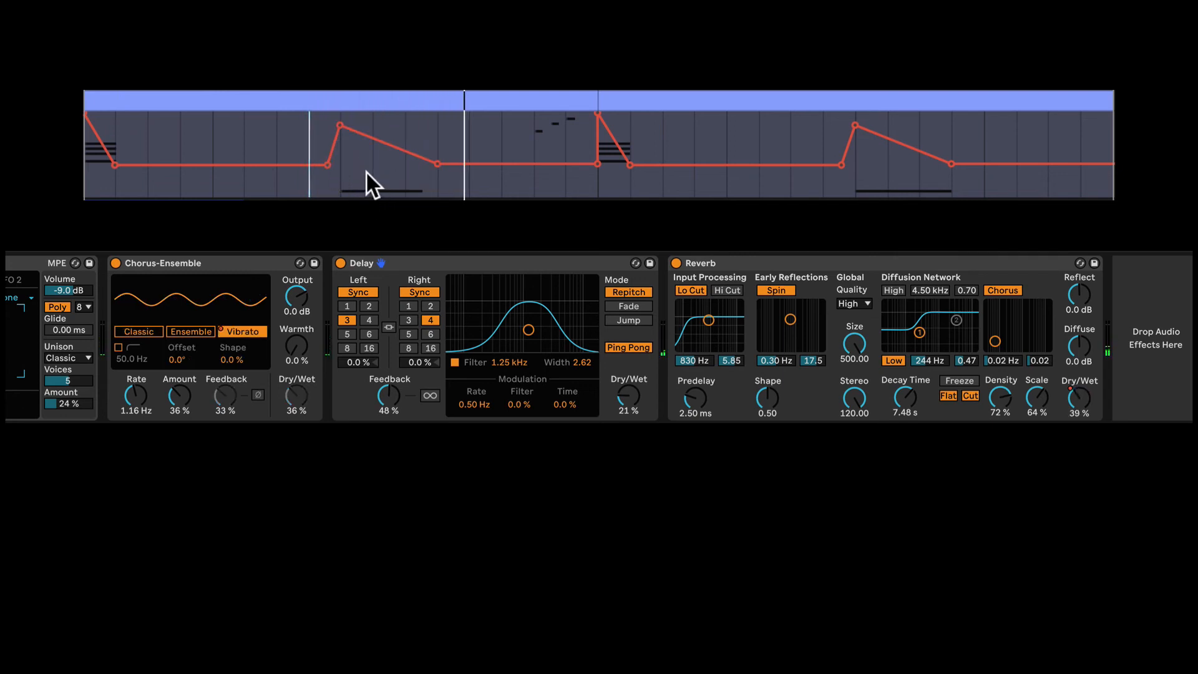
click(181, 263)
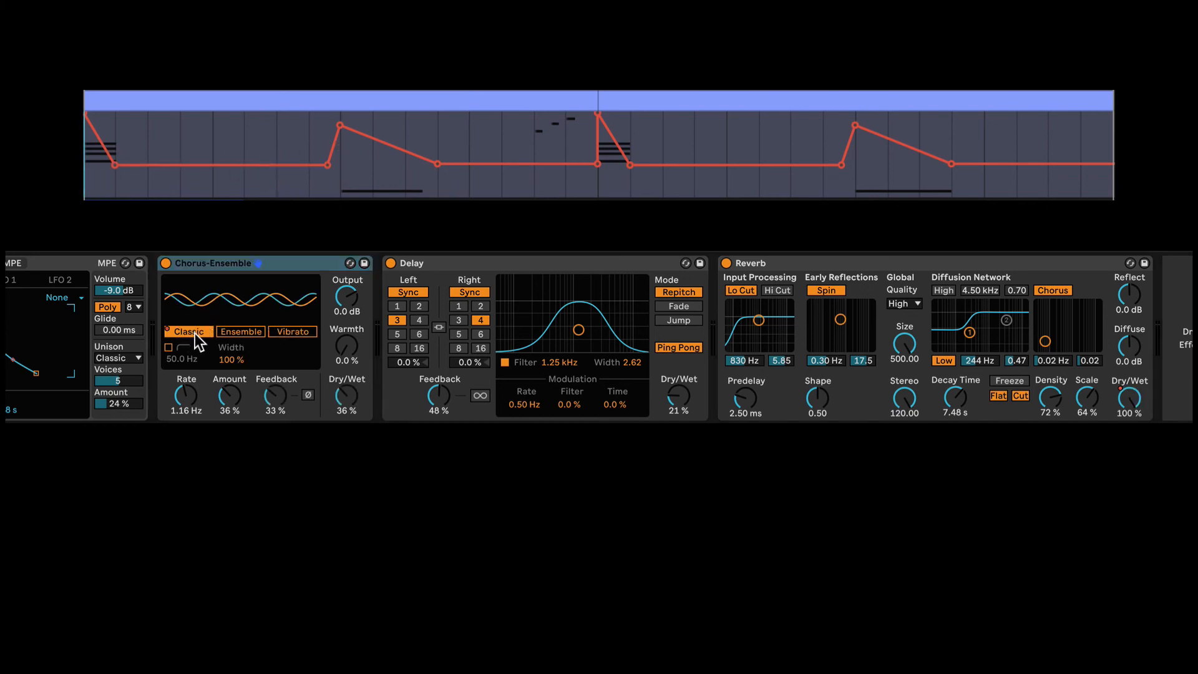
key(space)
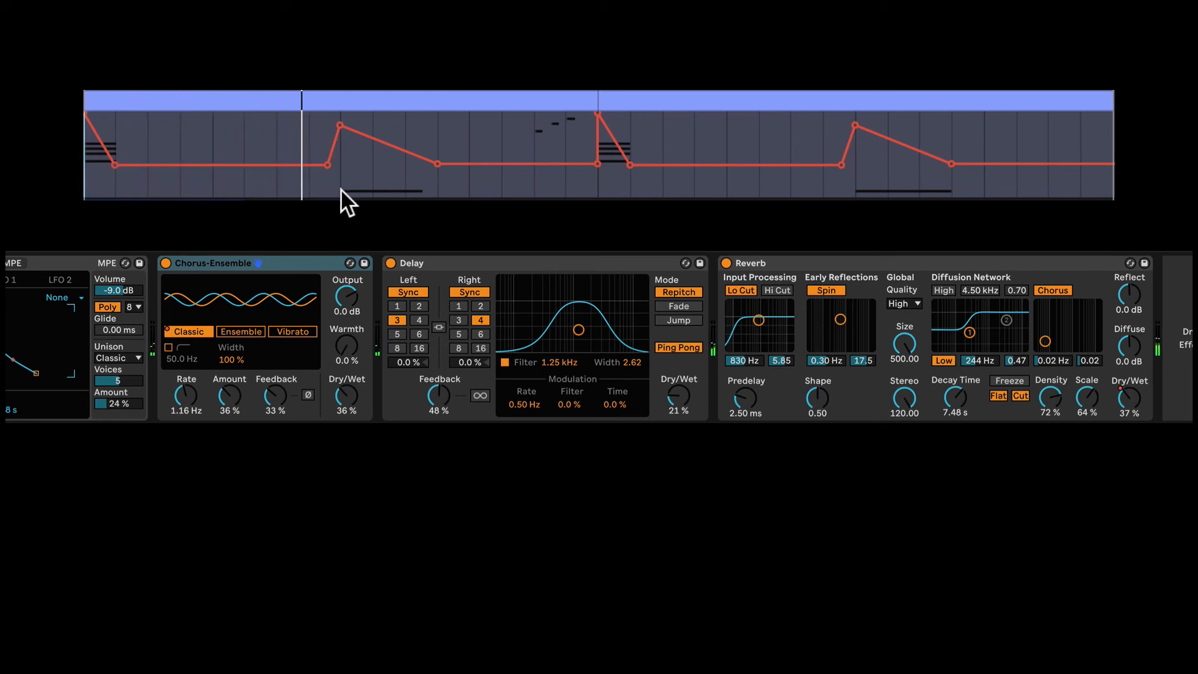
click(294, 333)
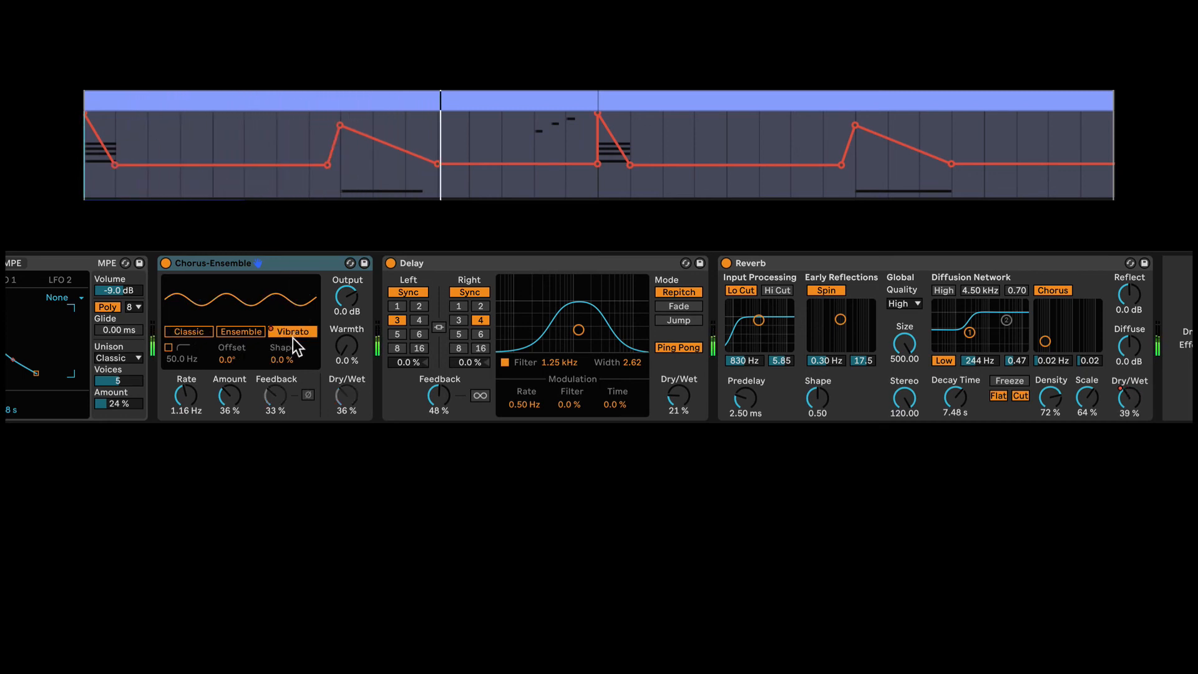
click(191, 333)
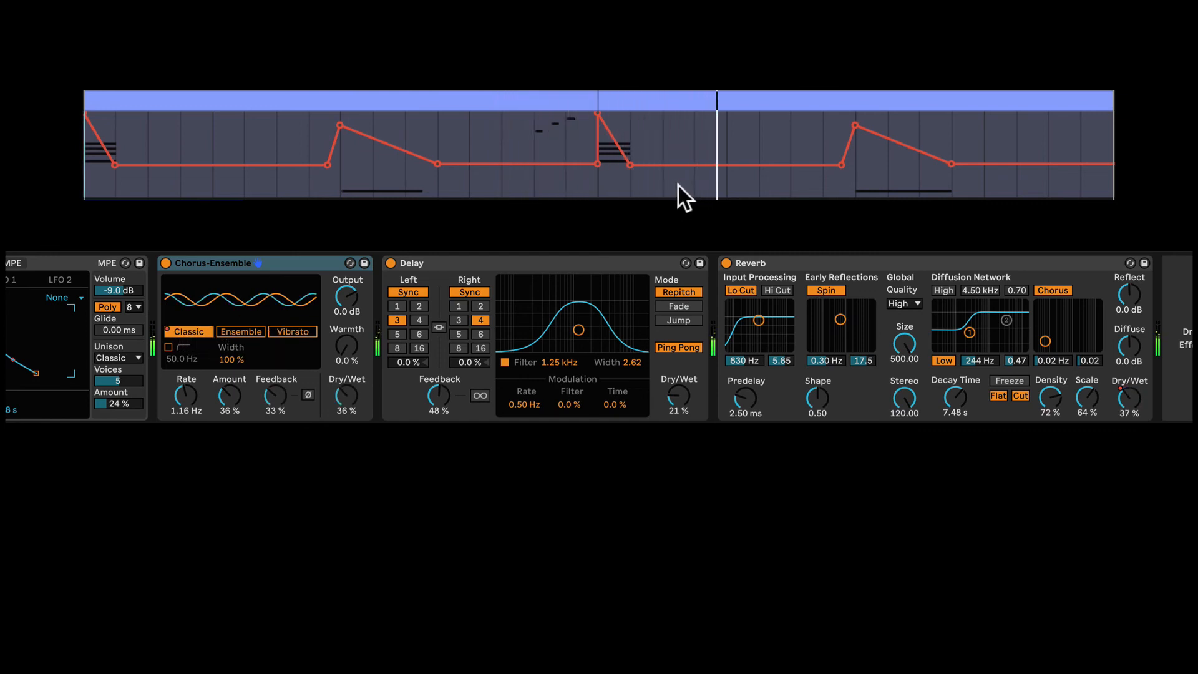
key(space)
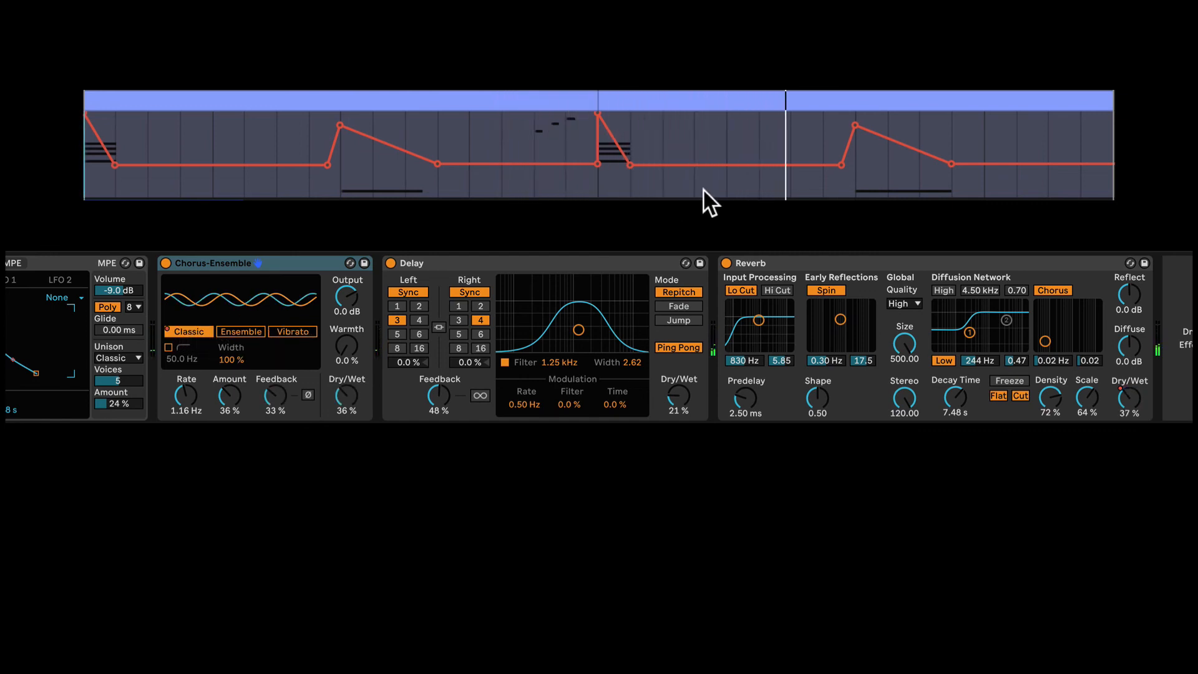
key(a)
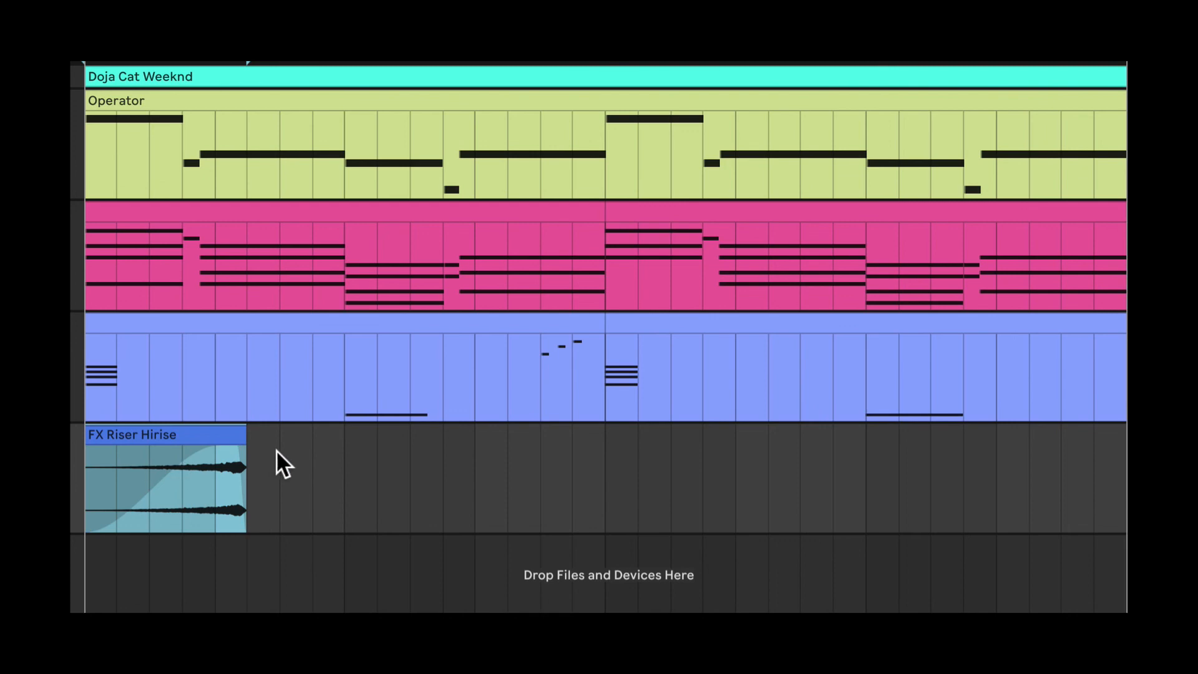
- Select the FX Riser Hirise clip and play the arrangement from its start to hear the riser
mouse_move(244, 474)
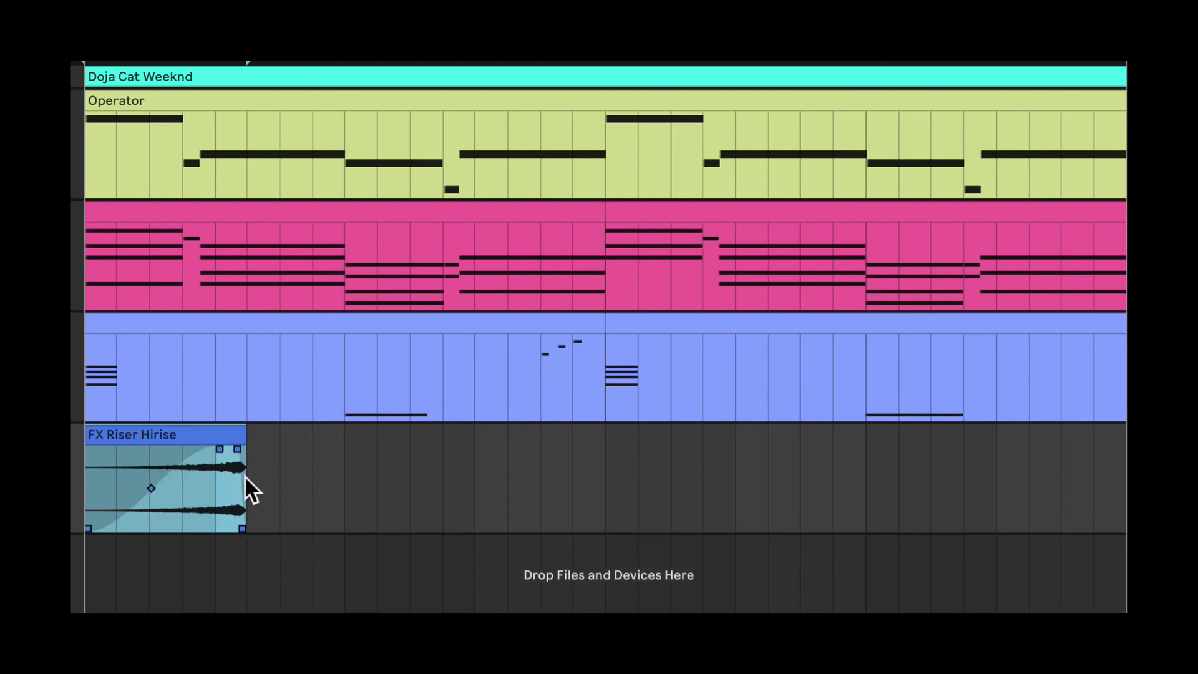
click(93, 465)
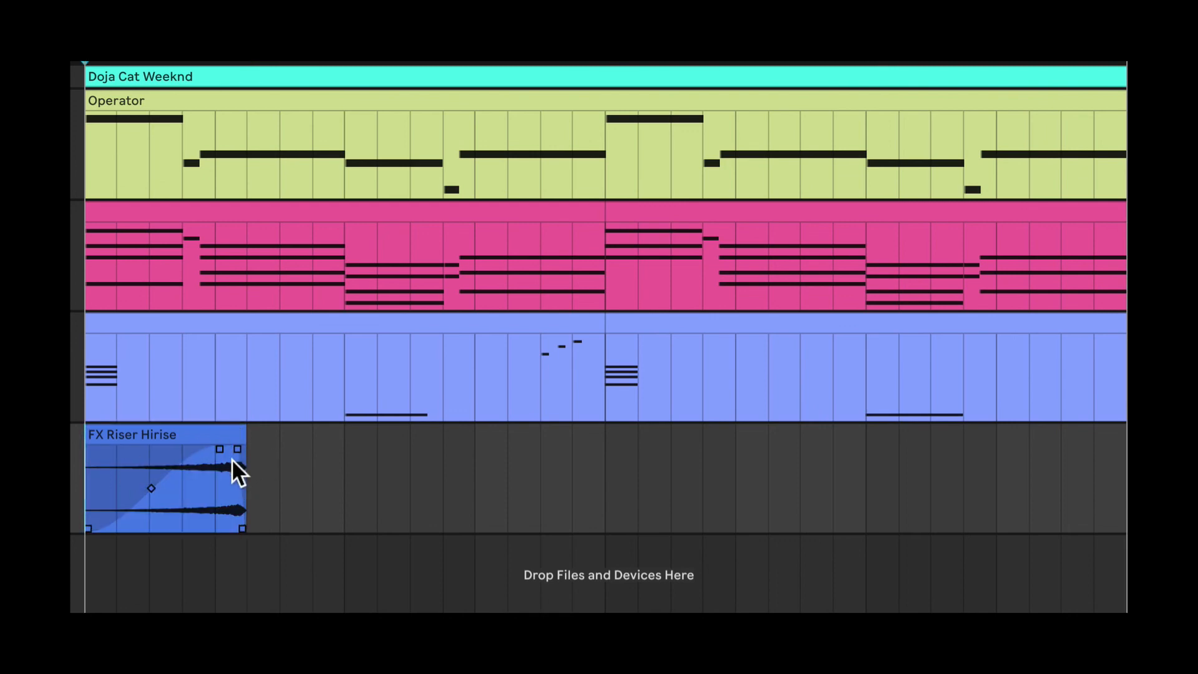
key(space)
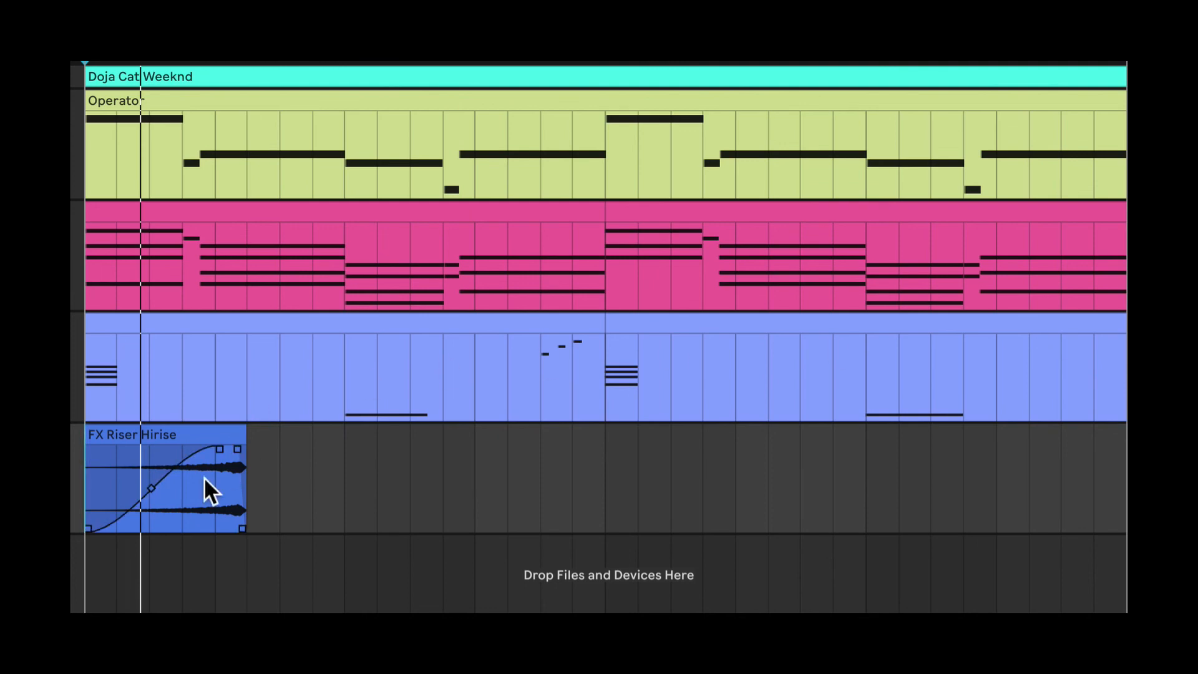
key(space)
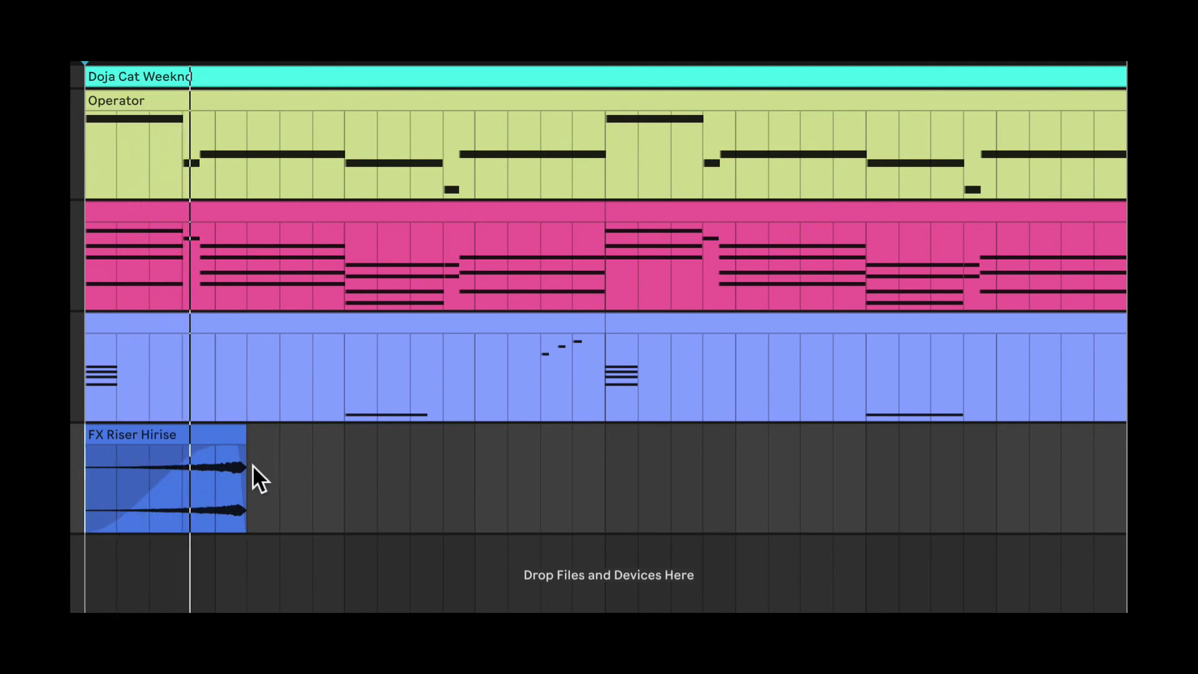
mouse_move(243, 467)
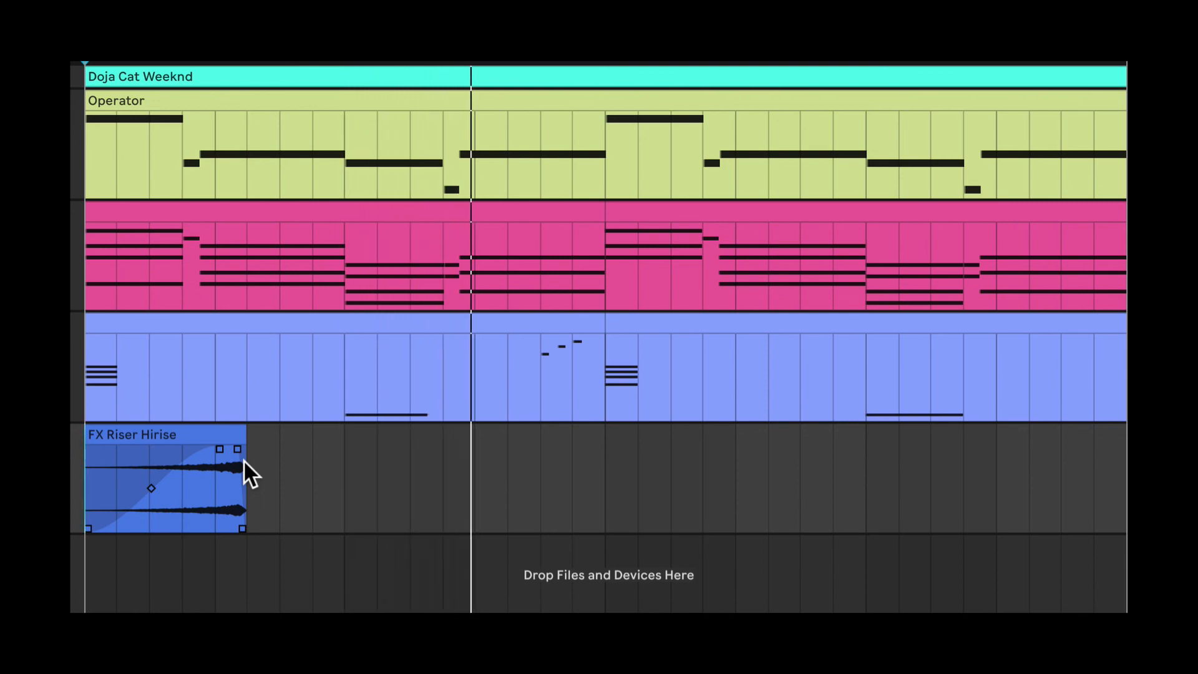
key(space)
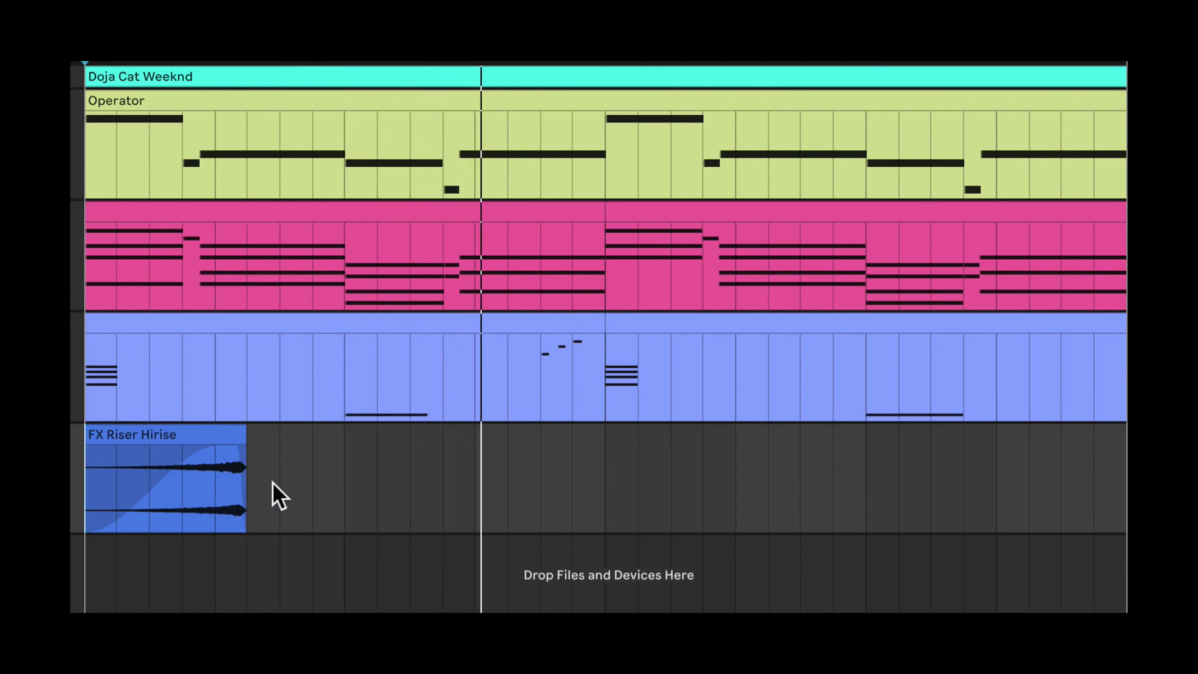